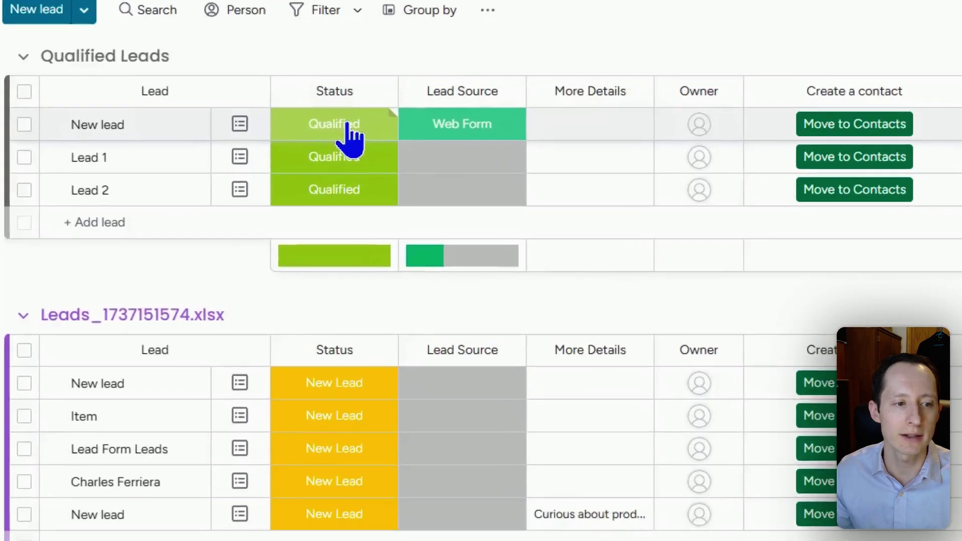
Step: Inspect the first lead's status labels and New Lead colour options, closing the editor unchanged
left_click(335, 196)
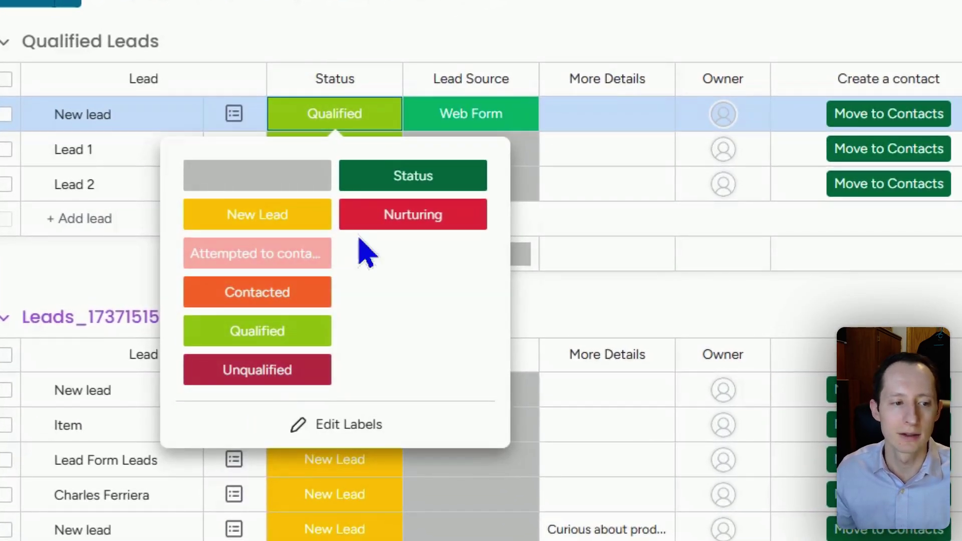
left_click(357, 429)
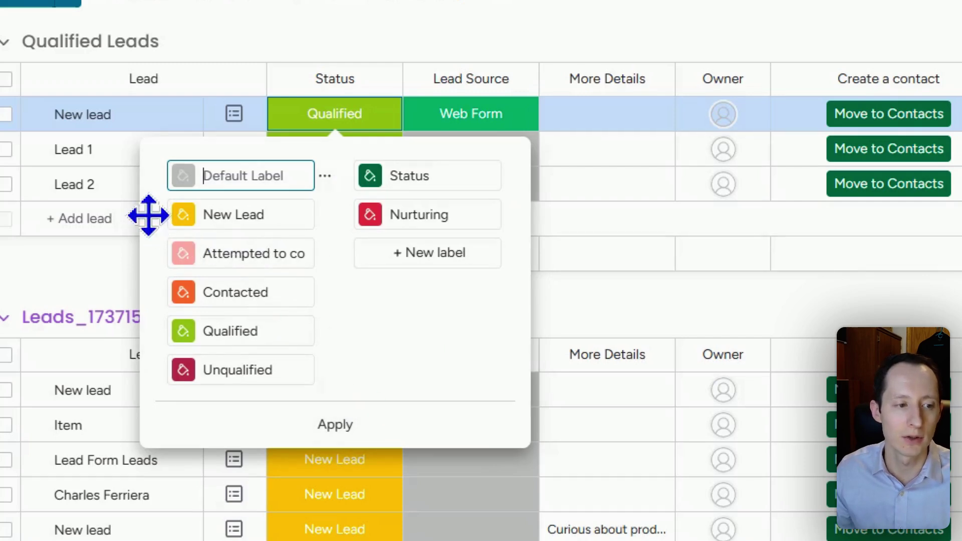
left_click(183, 220)
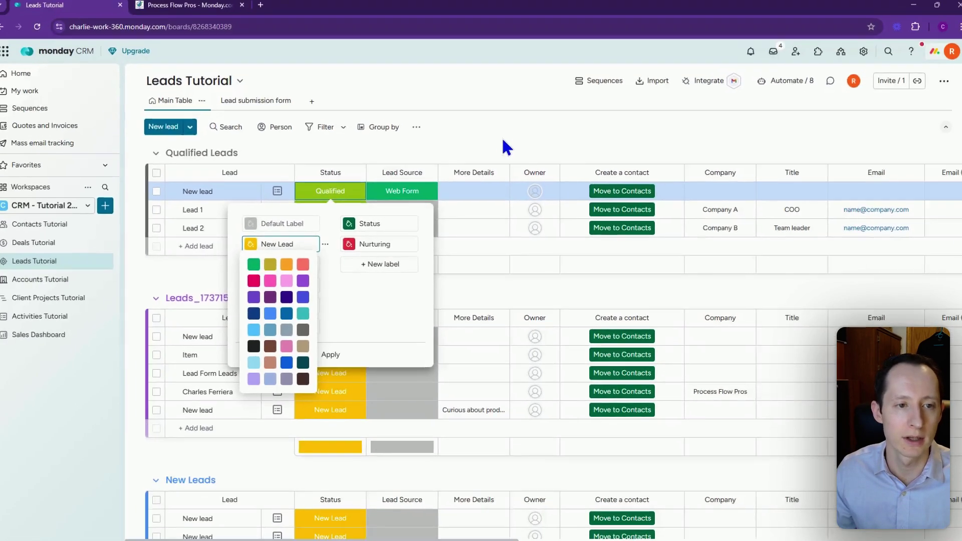
left_click(669, 30)
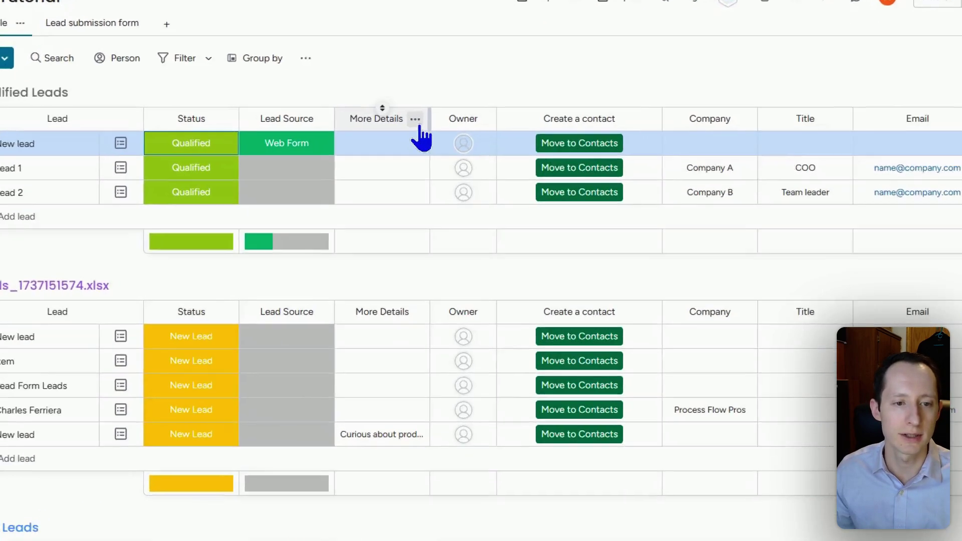
Step: Browse the full column-type catalogue from the More Details column options, then close it
left_click(491, 179)
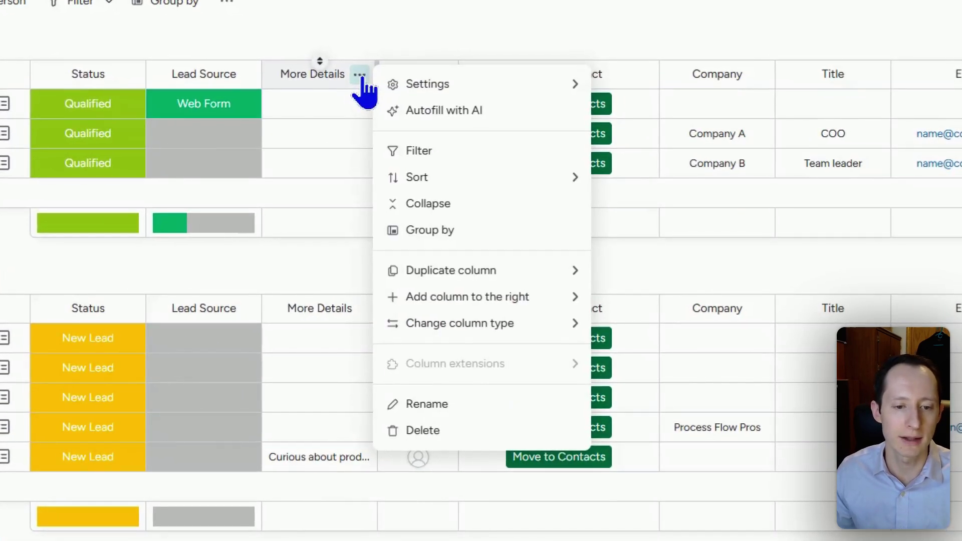
mouse_move(501, 300)
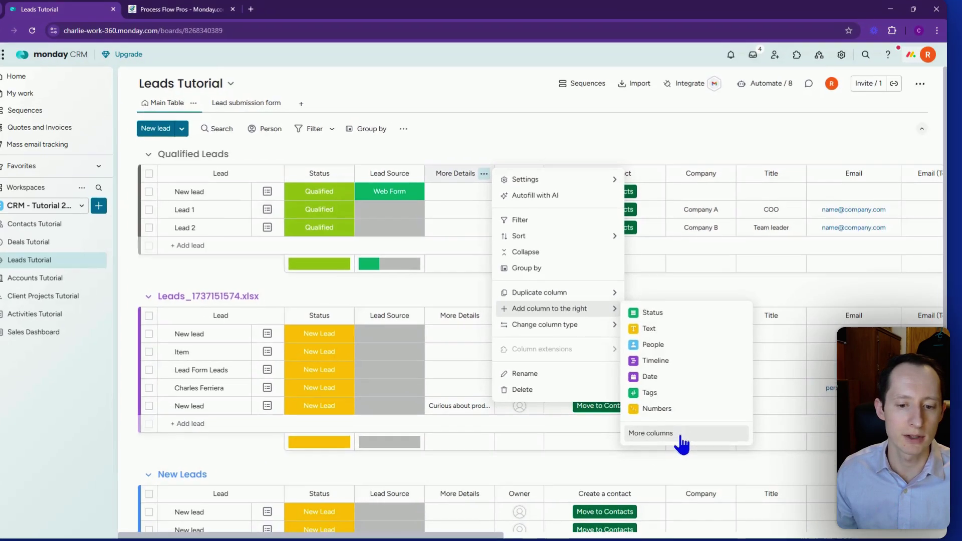
left_click(682, 478)
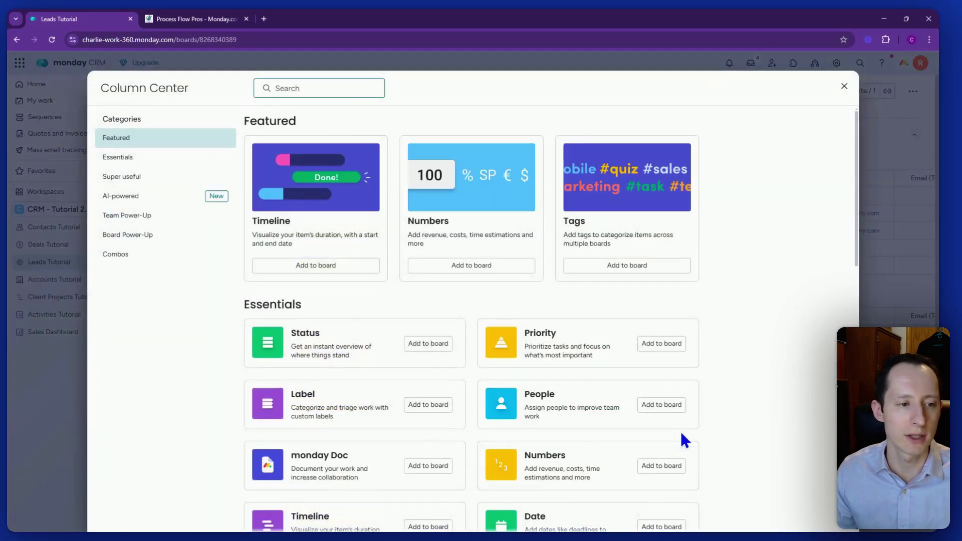
scroll(704, 311, "down", 8)
scroll(711, 313, "down", 10)
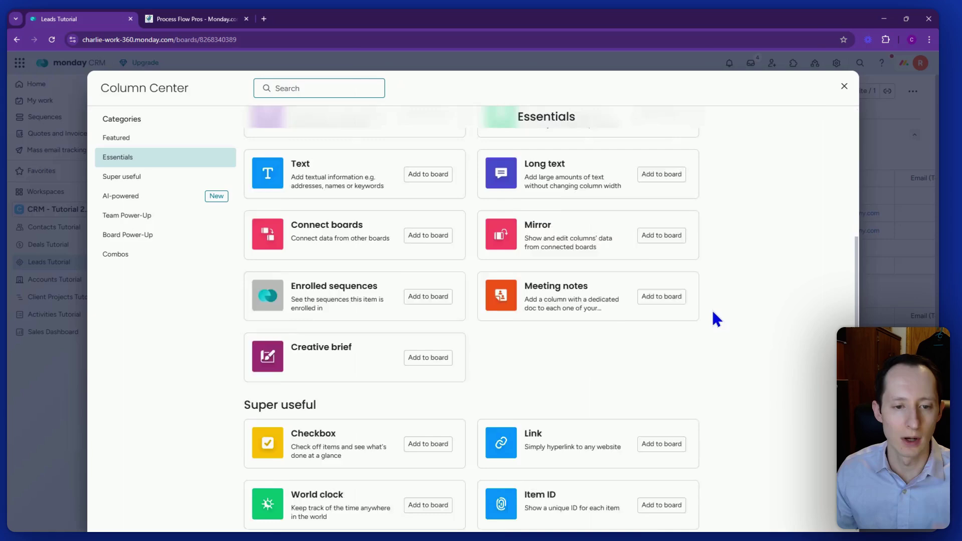
scroll(701, 326, "down", 10)
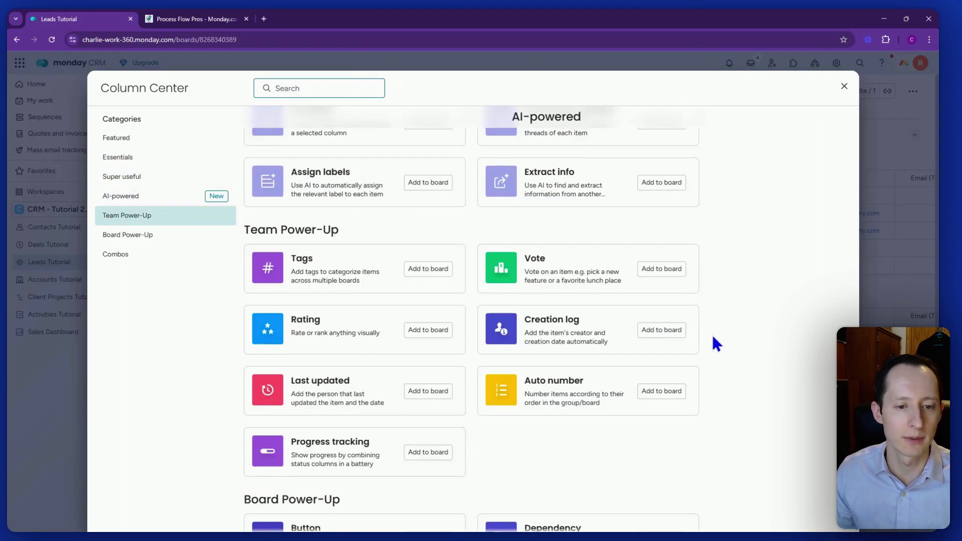
scroll(707, 336, "down", 3)
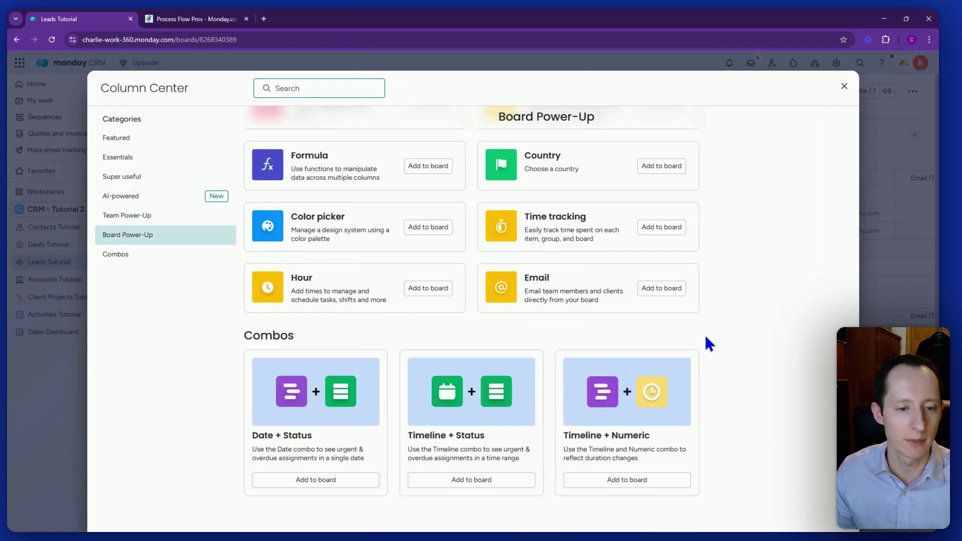
scroll(705, 341, "up", 12)
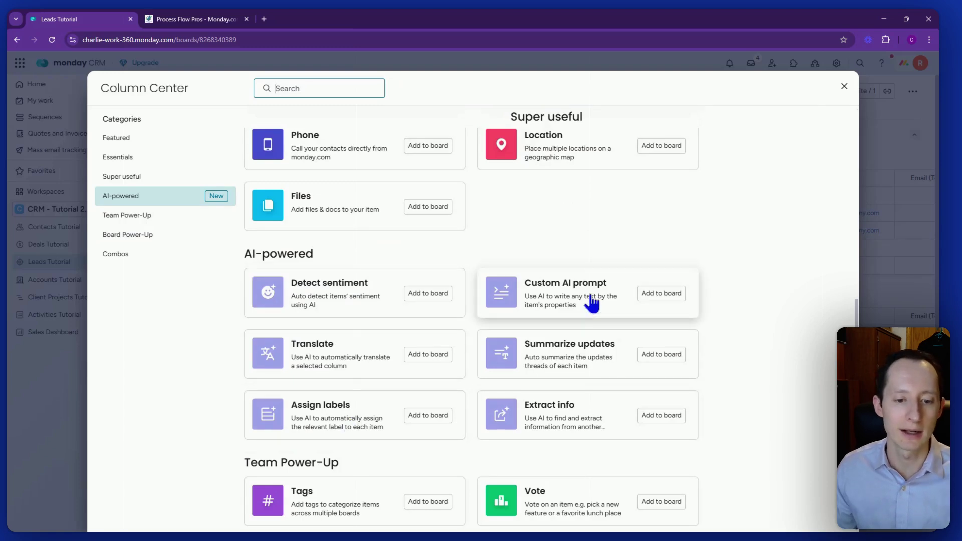
left_click(844, 86)
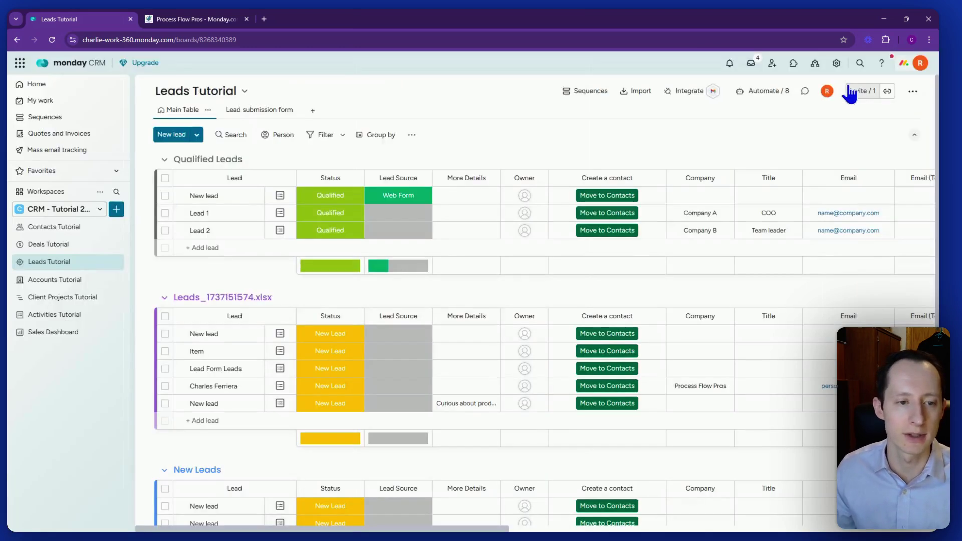
Step: Review the workspace list and the workspace's add-new options without changing anything
left_click(98, 213)
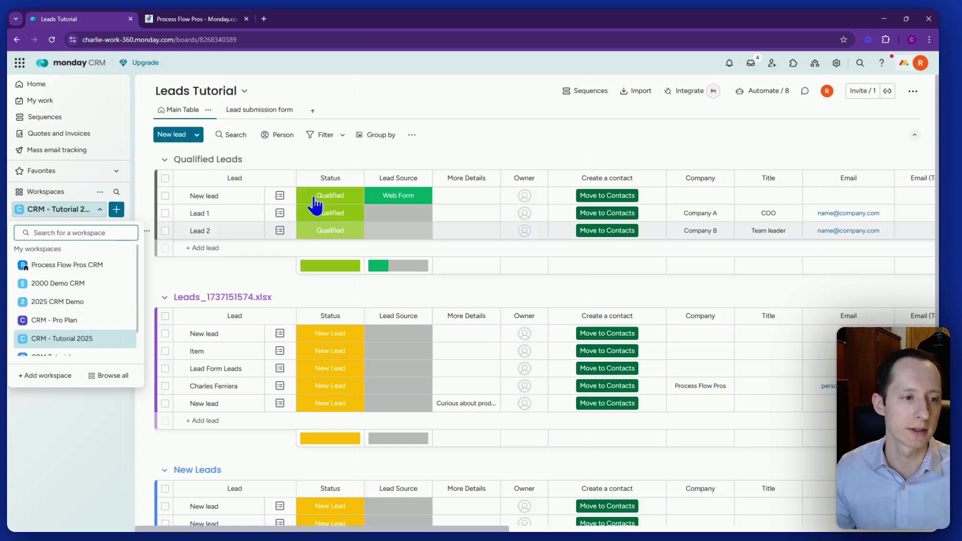
left_click(516, 146)
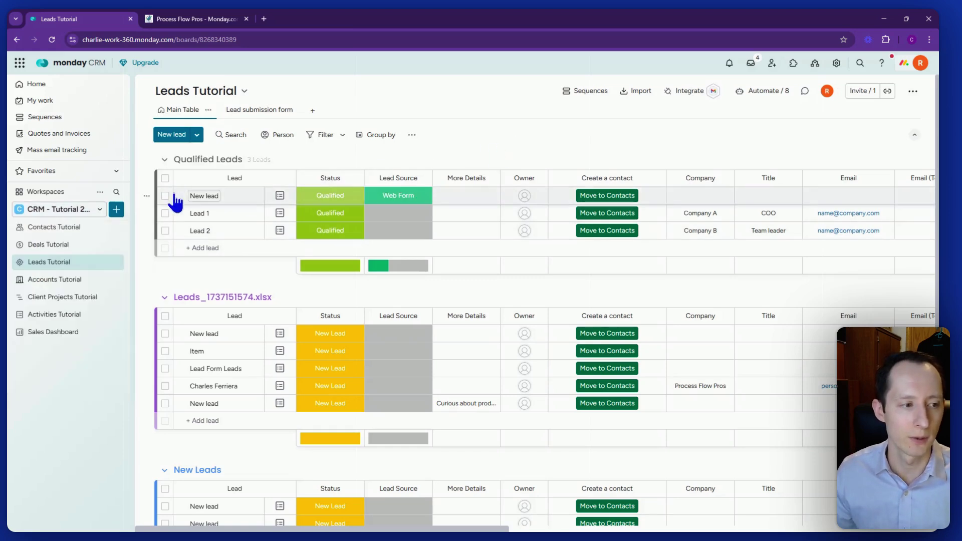
left_click(117, 211)
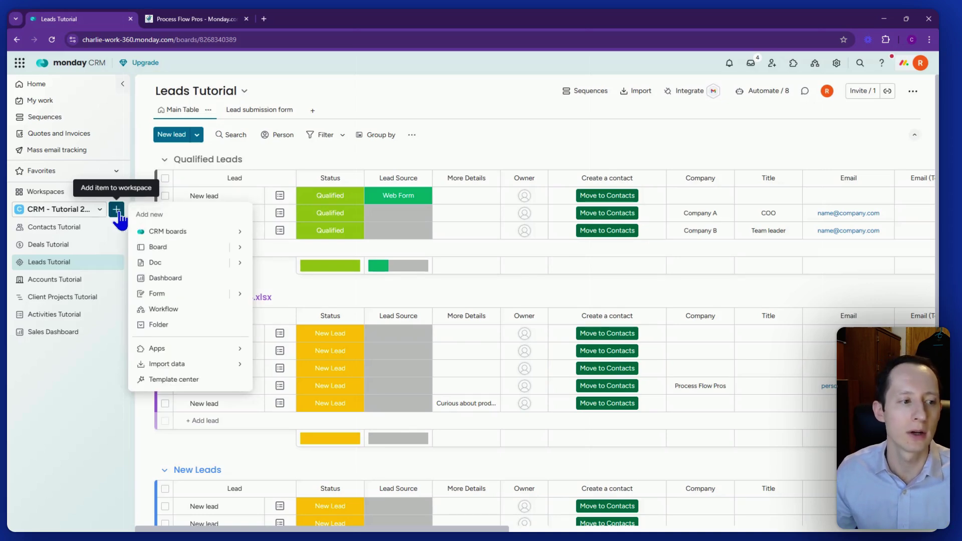
mouse_move(159, 233)
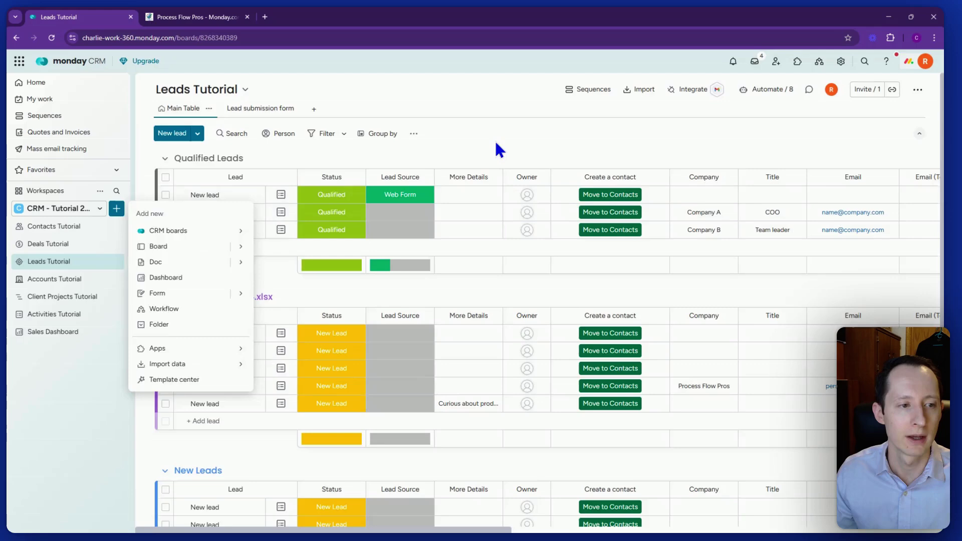
left_click(522, 138)
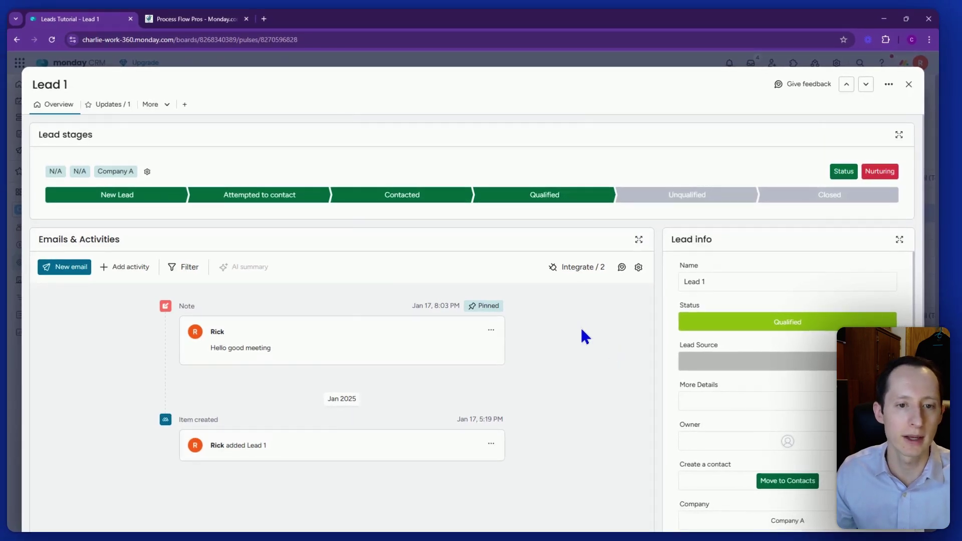
Step: Scroll Lead 1's page down to its lead info: Company A, title COO, created Jan 17
scroll(585, 336, "down", 1)
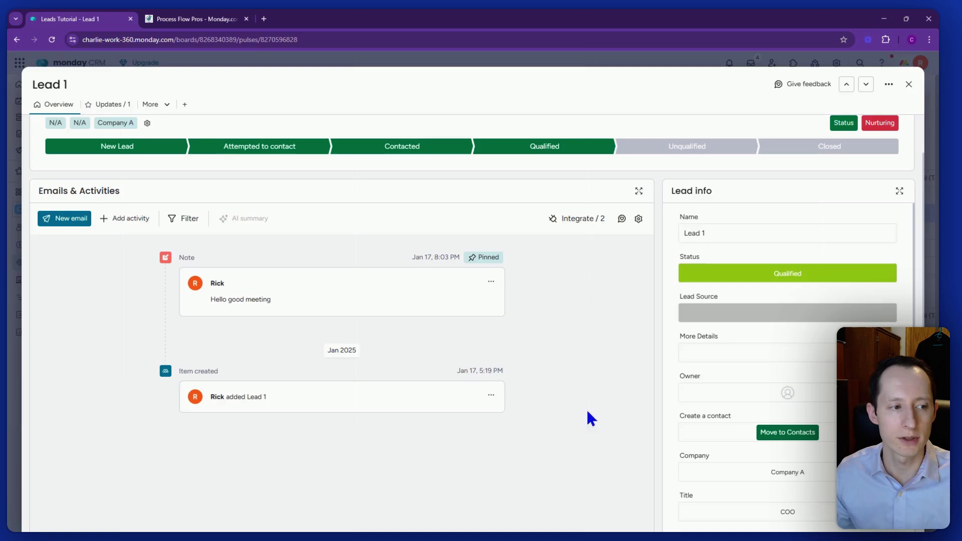
scroll(561, 399, "up", 1)
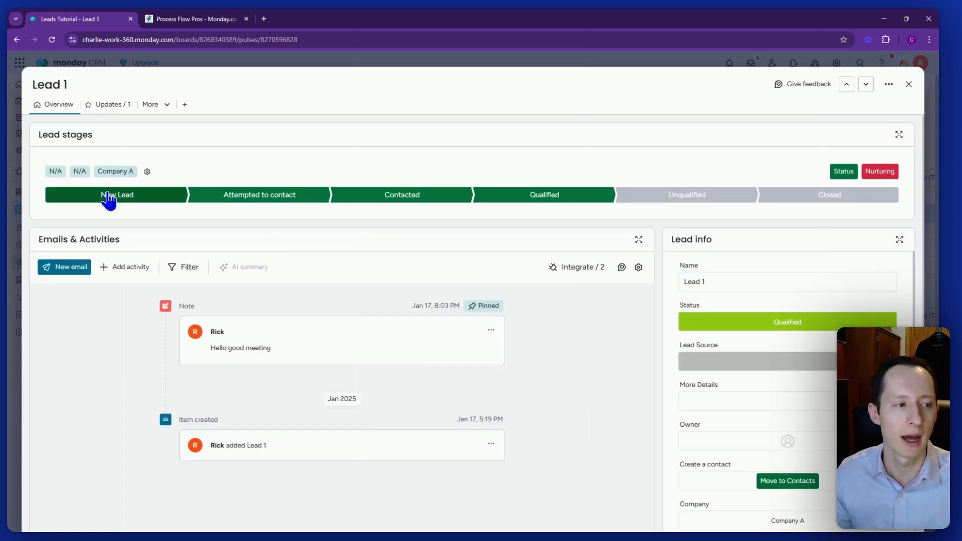
scroll(797, 191, "down", 2)
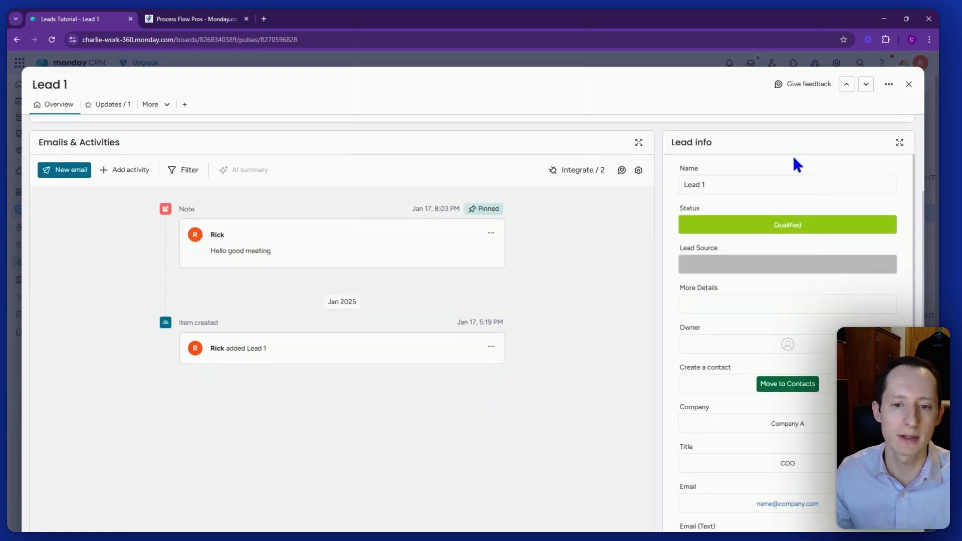
scroll(800, 401, "down", 3)
scroll(801, 428, "down", 5)
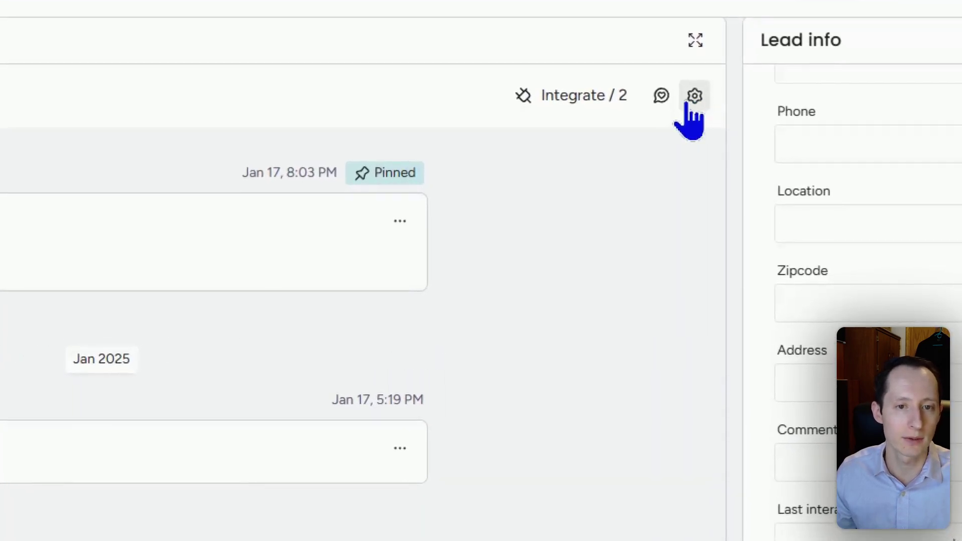
Step: Review the email and calendar integrations and the emails and activities settings, then return to the feed
left_click(581, 96)
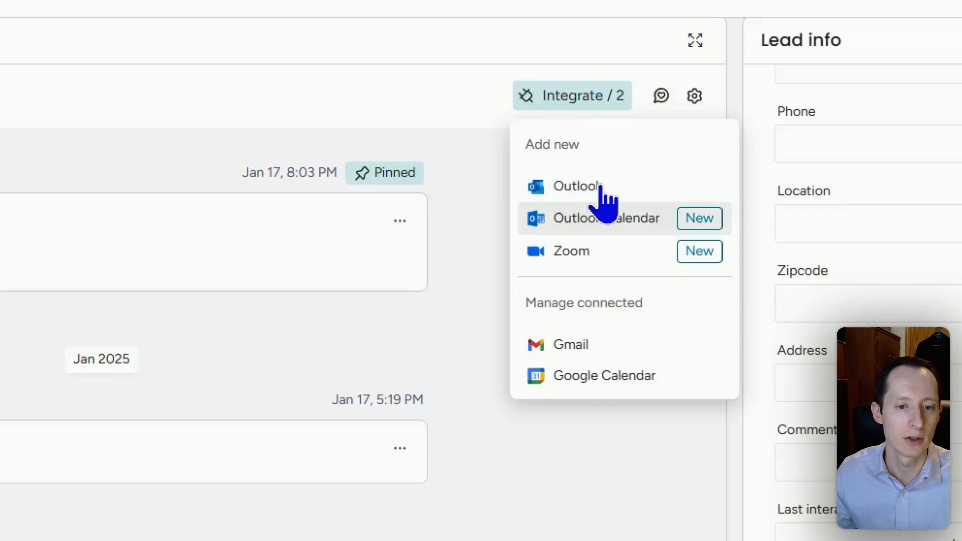
left_click(695, 96)
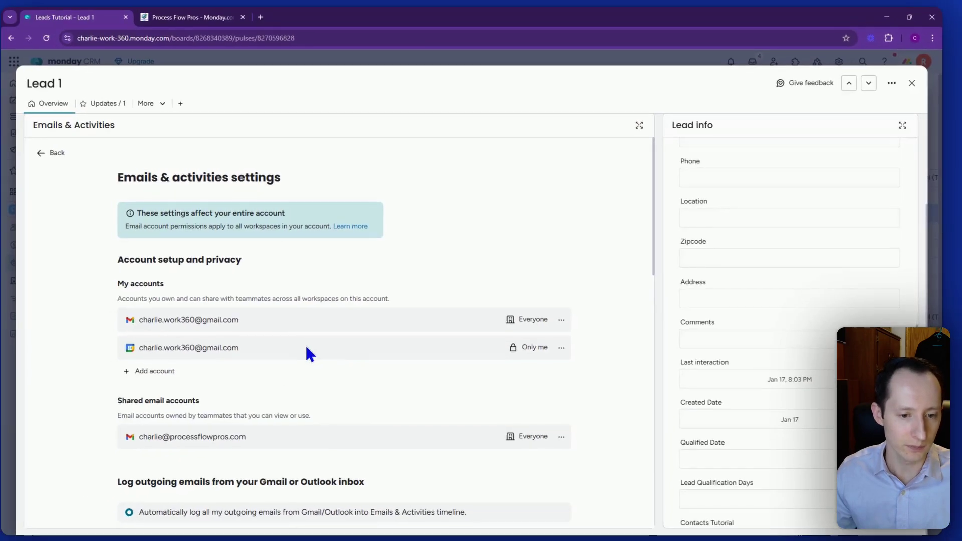
scroll(550, 315, "down", 2)
scroll(550, 315, "up", 5)
scroll(520, 315, "down", 3)
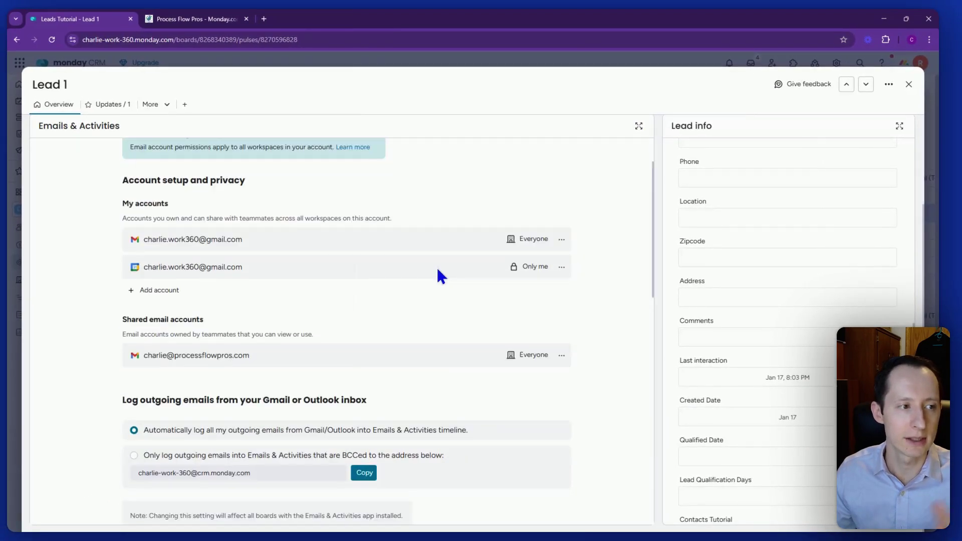
scroll(255, 233, "up", 3)
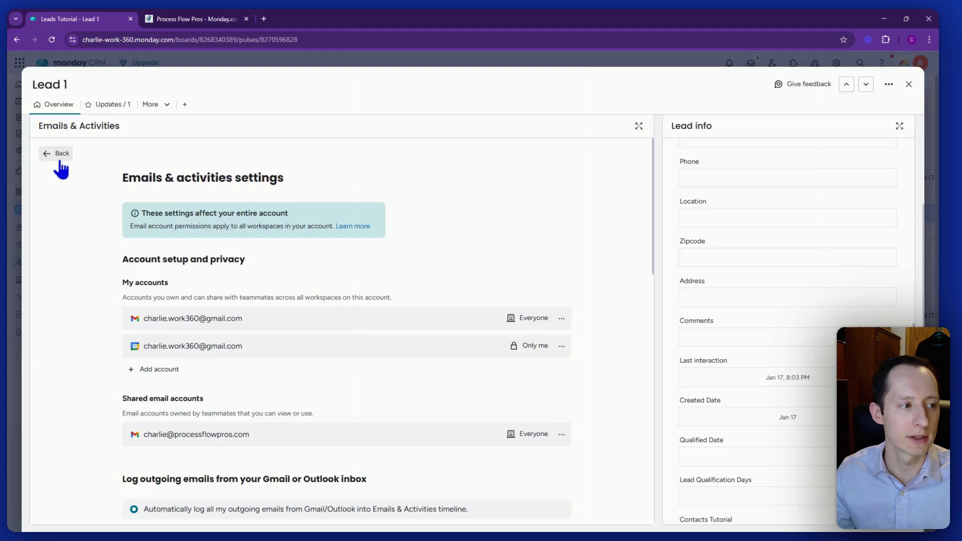
left_click(56, 155)
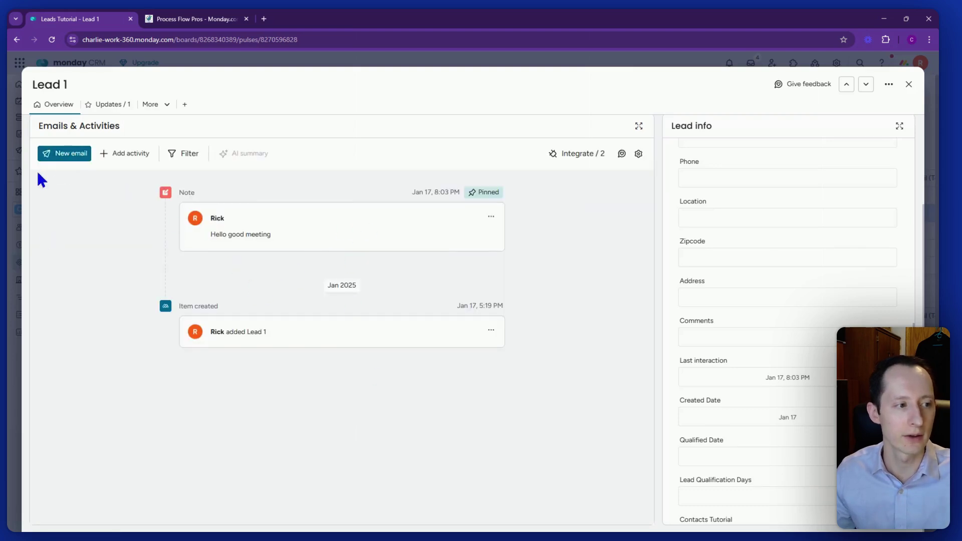
Step: Draft a new email to Lead 1, check sender accounts, discard it, and close Lead 1
left_click(64, 153)
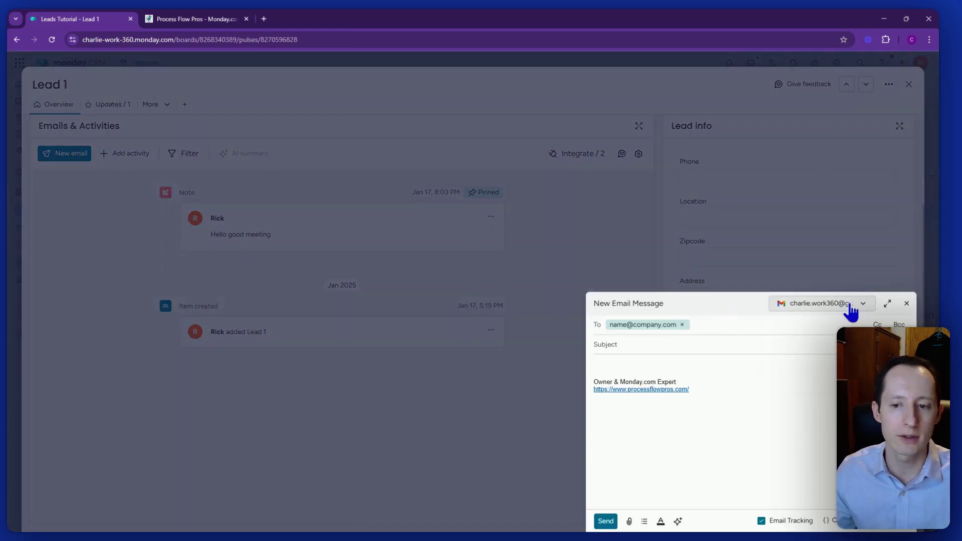
left_click(850, 306)
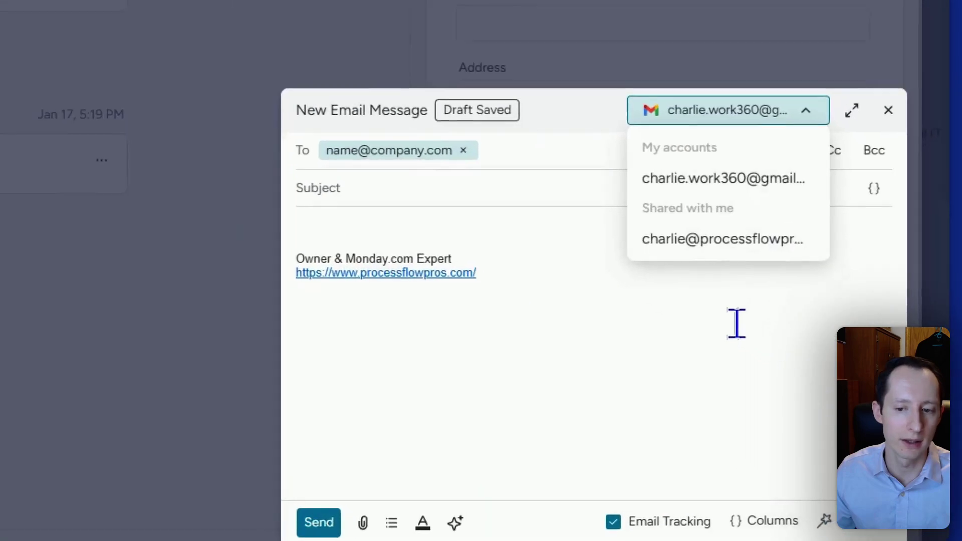
left_click(826, 416)
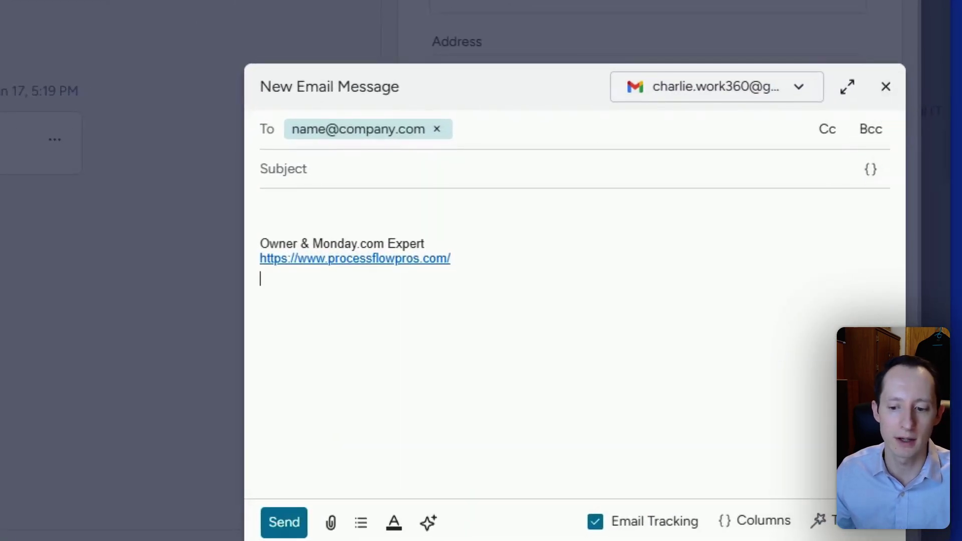
left_click(821, 521)
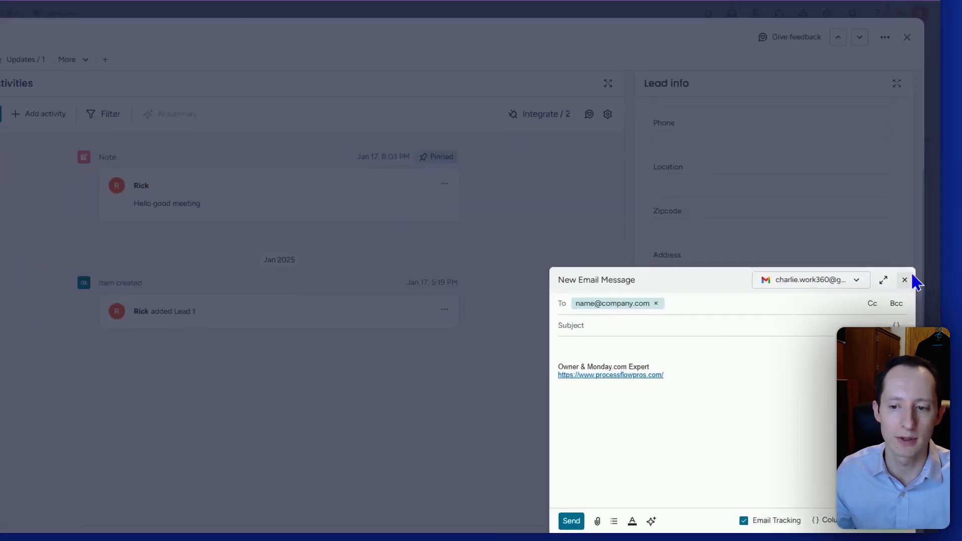
left_click(904, 280)
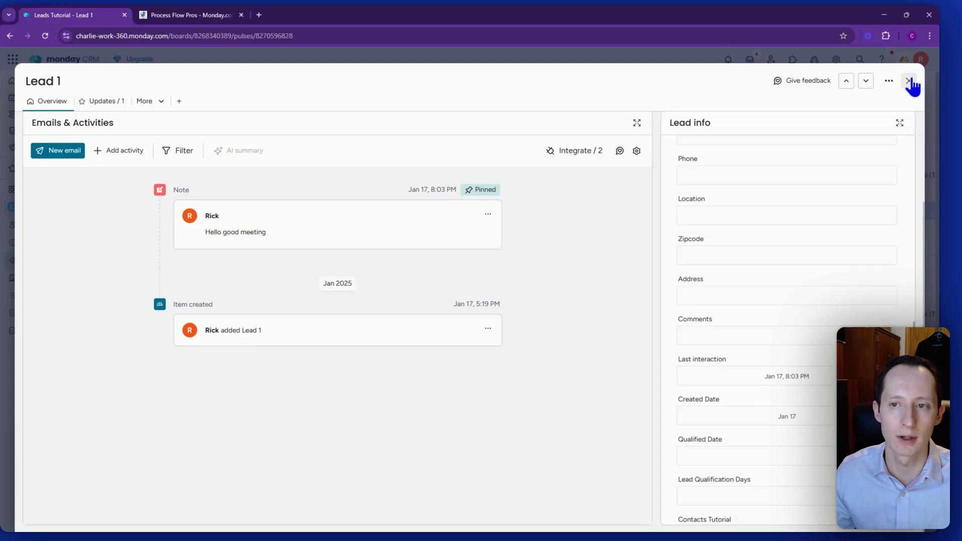
left_click(907, 37)
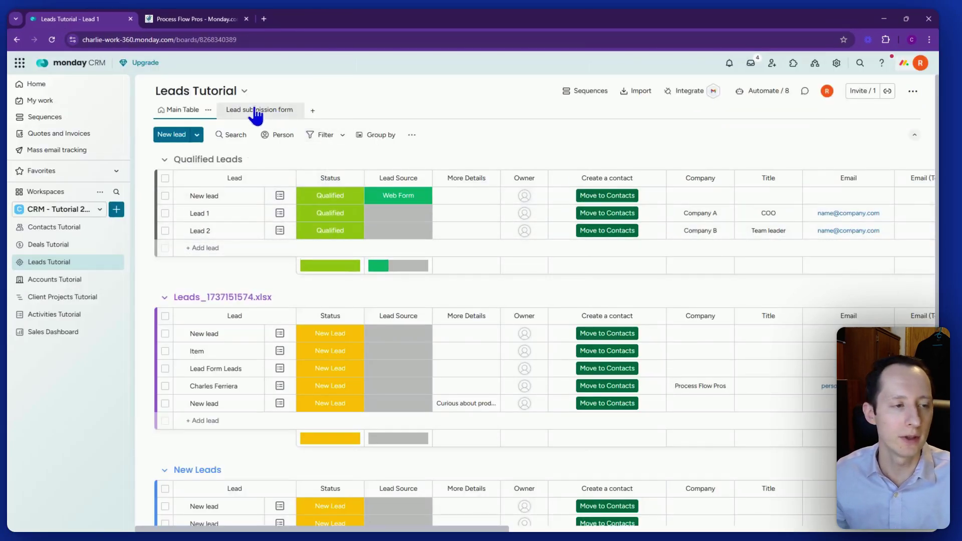
Step: Add a Calendar view to the leads board and view the lead submission form's Embed code
left_click(312, 111)
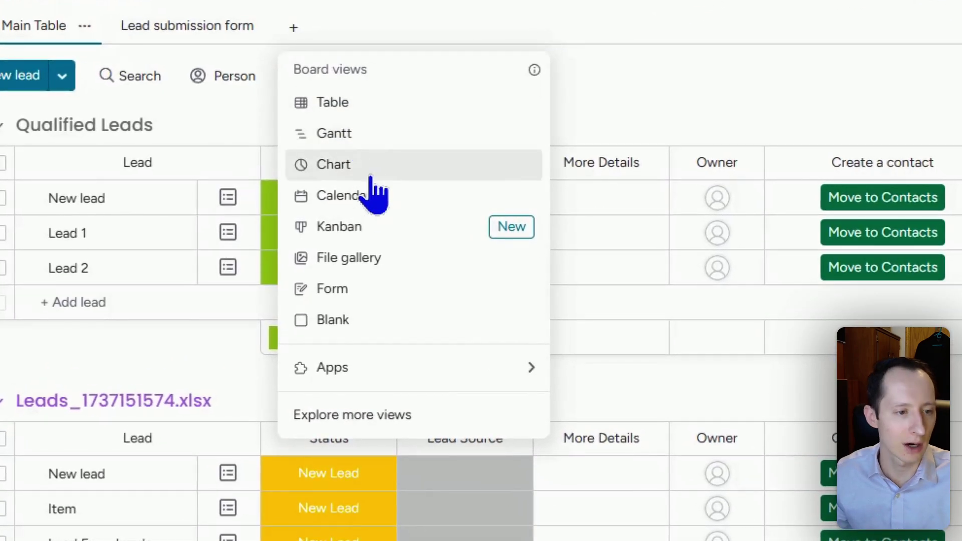
left_click(377, 196)
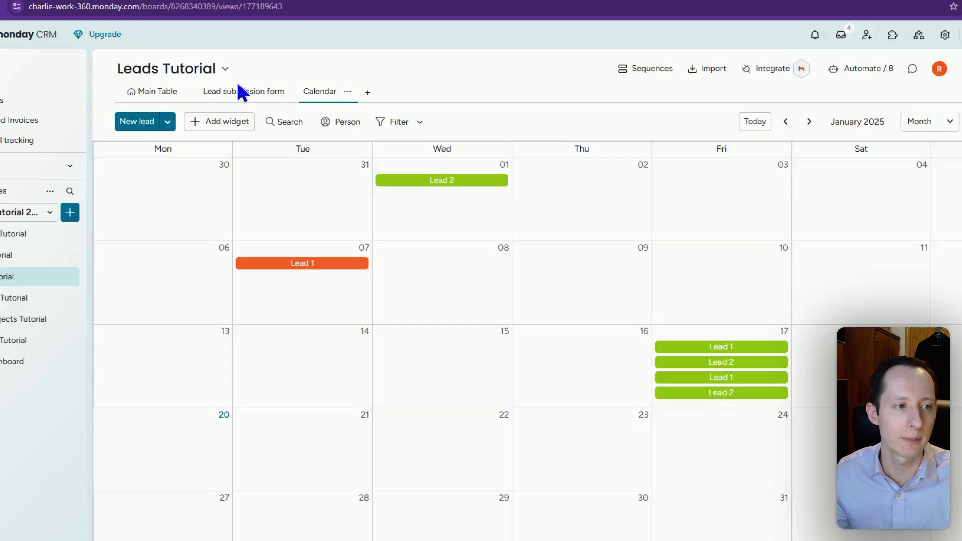
left_click(244, 91)
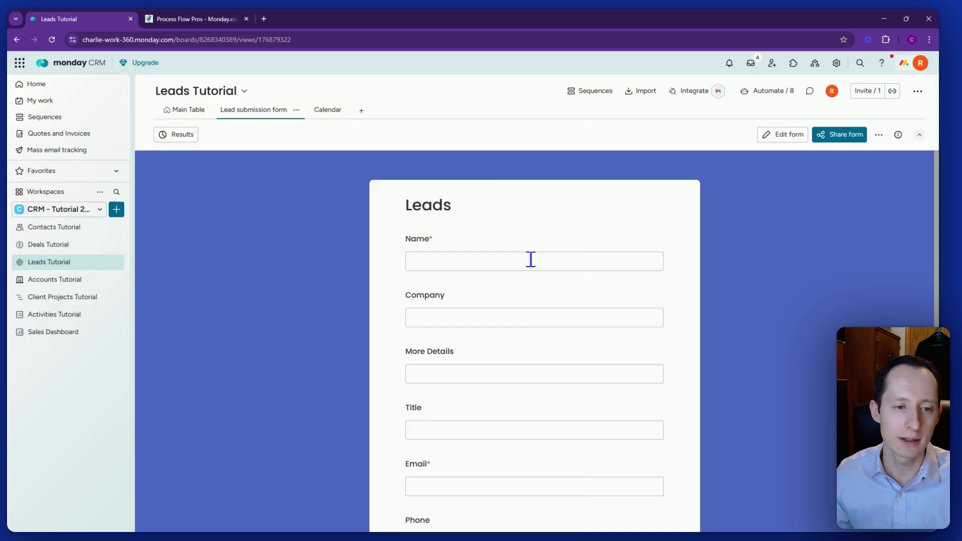
left_click(849, 136)
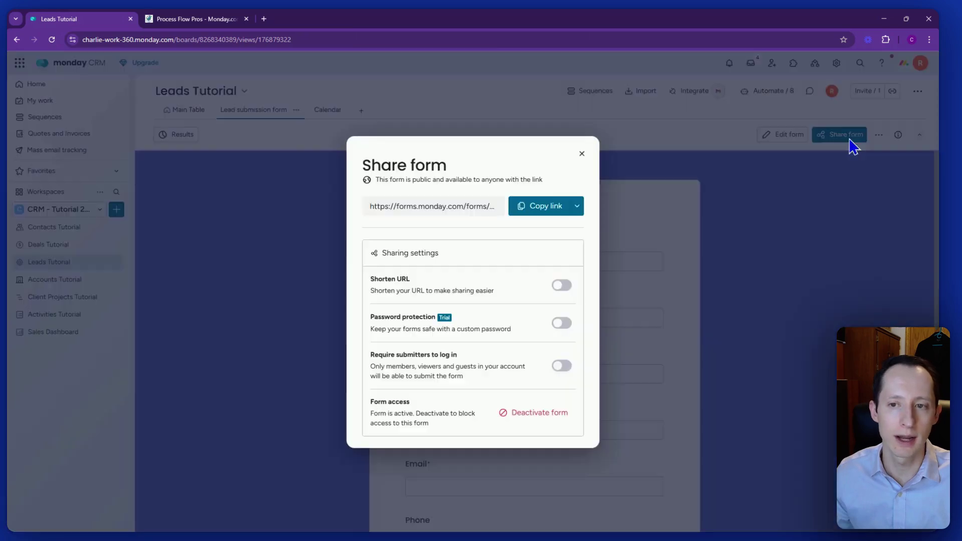
left_click(580, 211)
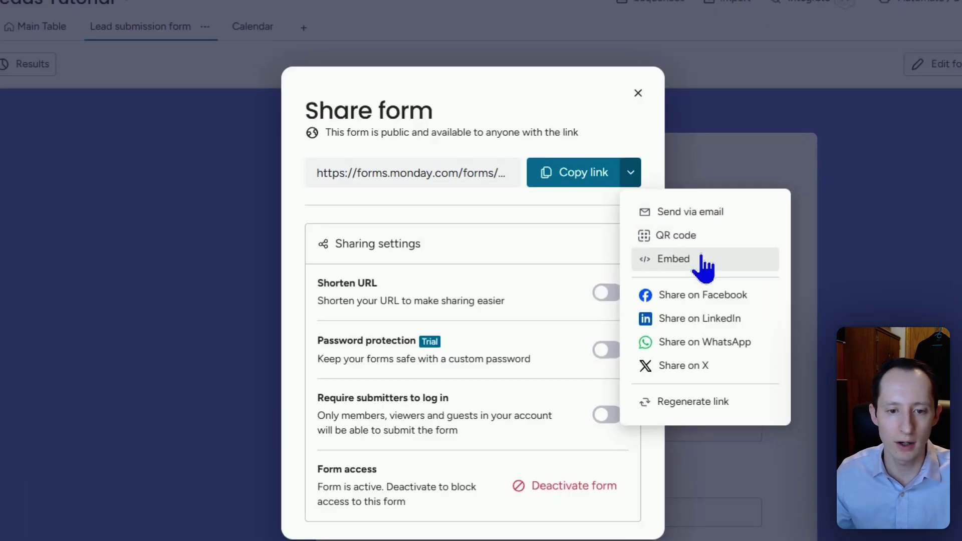
left_click(704, 262)
left_click(688, 198)
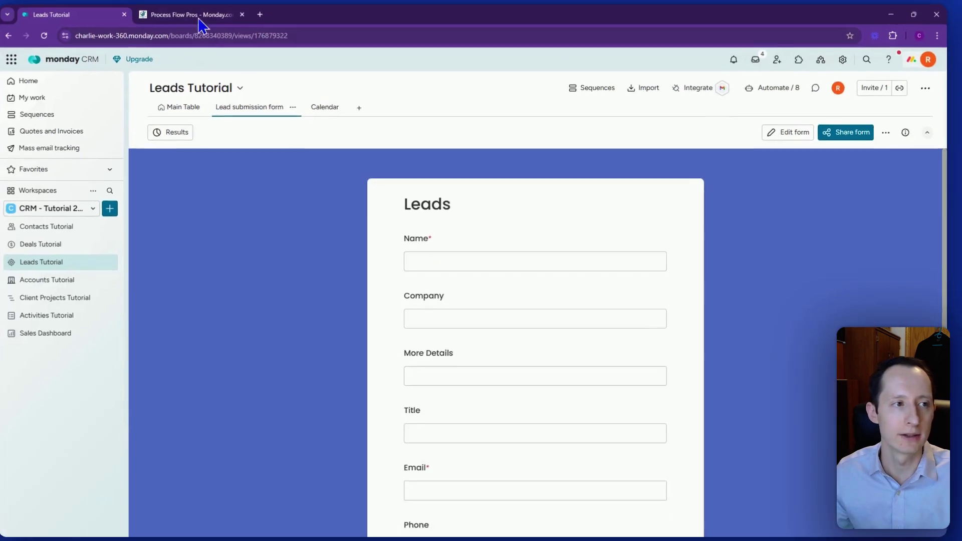
Step: View the Free Consultation form on Process Flow Pros, then return to the Leads Tutorial Main Table
left_click(200, 18)
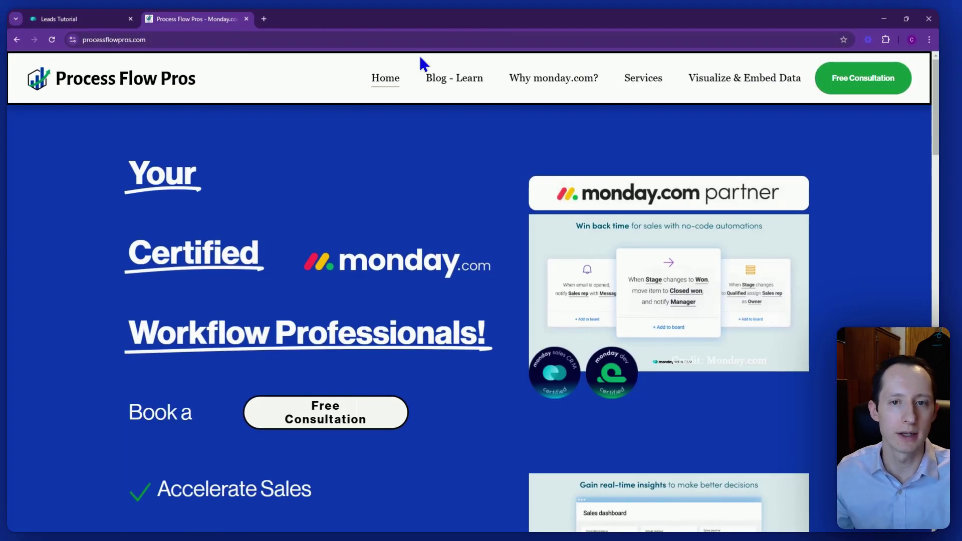
left_click(842, 98)
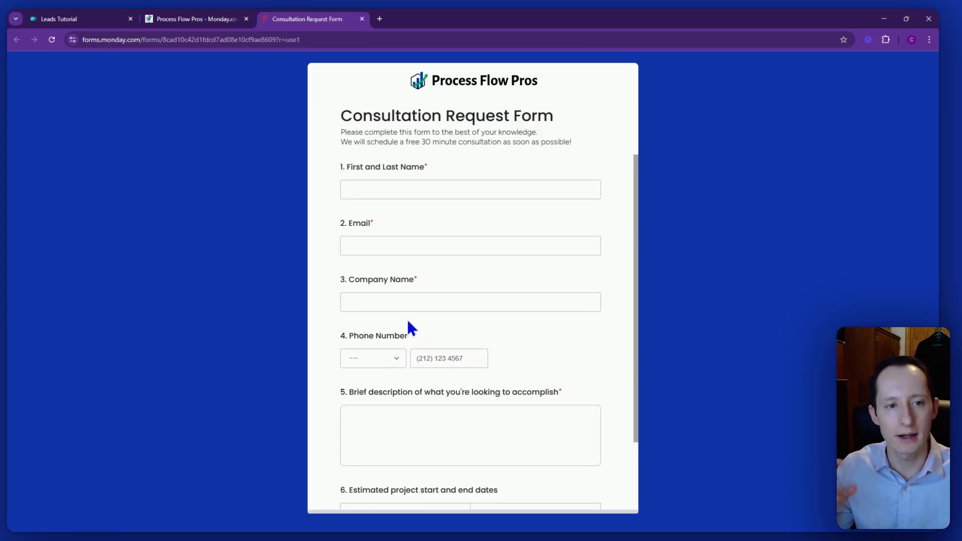
scroll(468, 364, "down", 2)
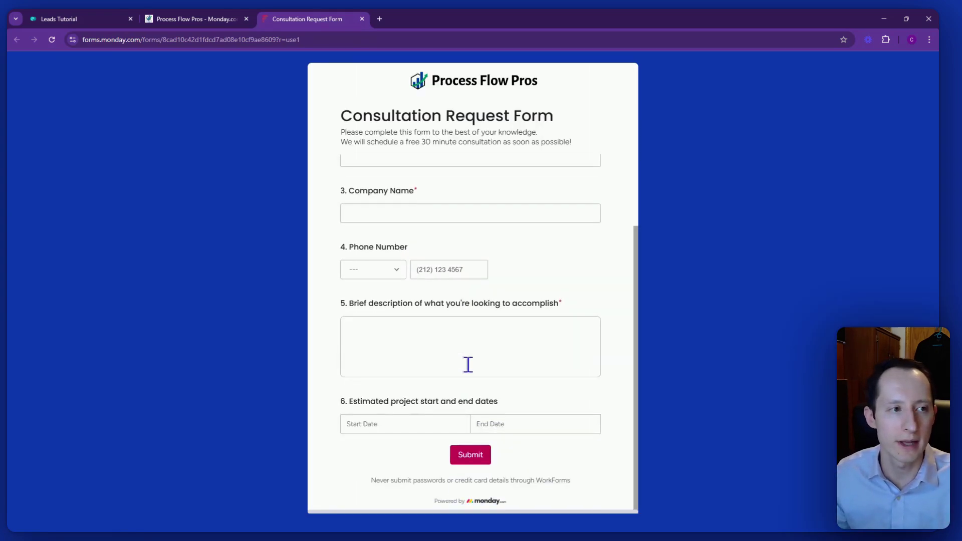
left_click(95, 20)
left_click(183, 111)
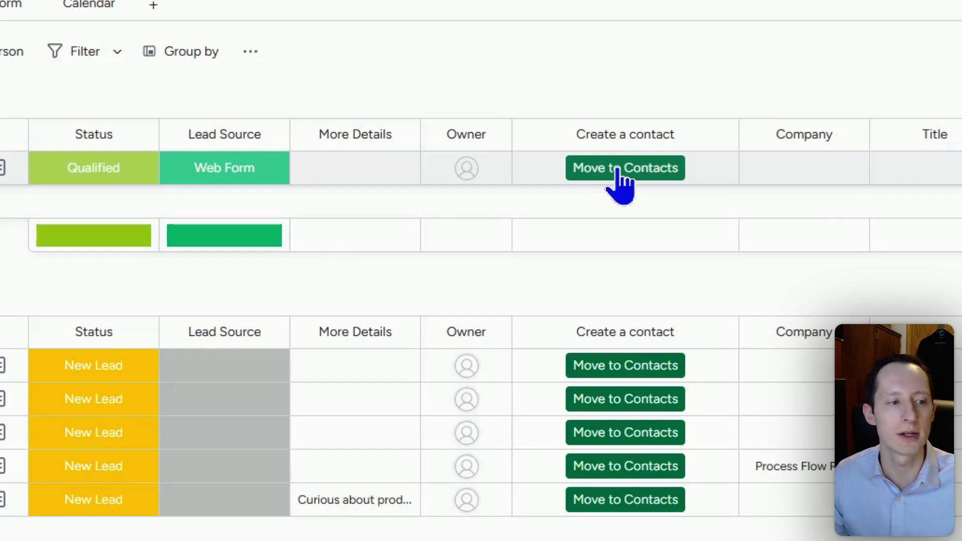
Step: Move the qualified New lead to Contacts and look over its Contacts Tutorial detail page
left_click(621, 171)
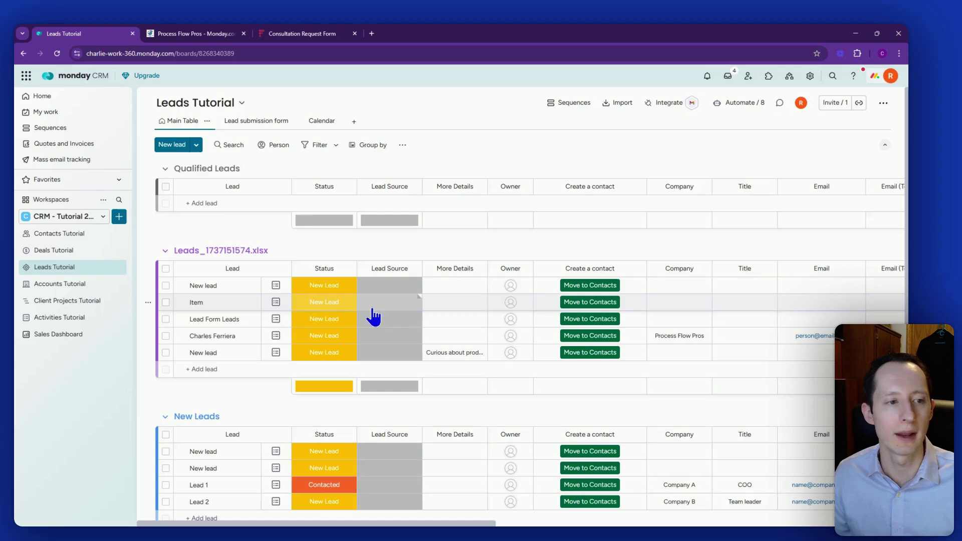
left_click(70, 234)
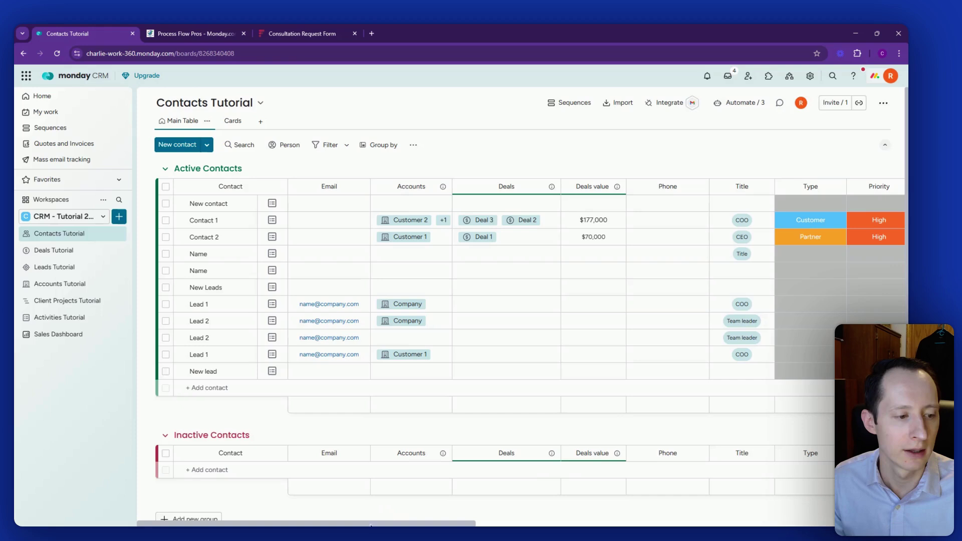
left_click(270, 373)
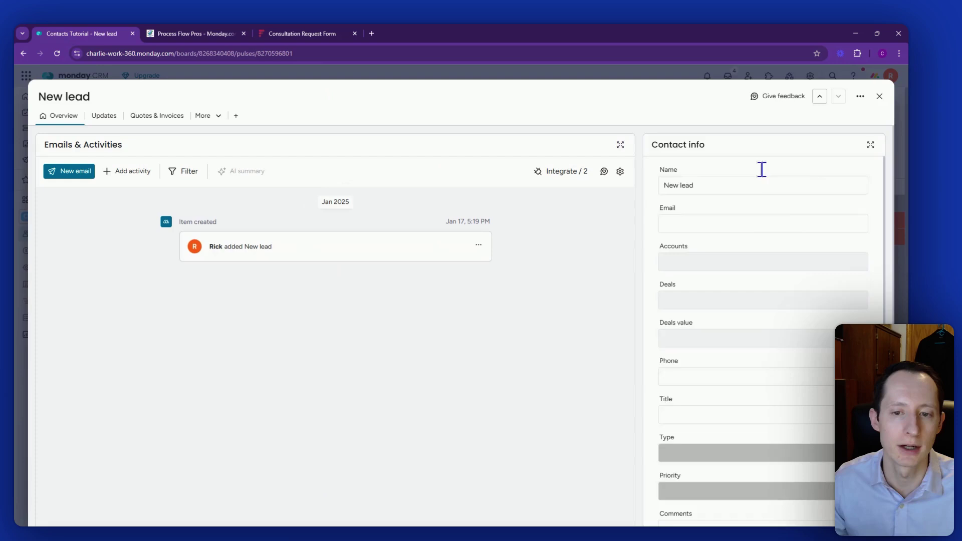
scroll(782, 251, "down", 6)
left_click(879, 97)
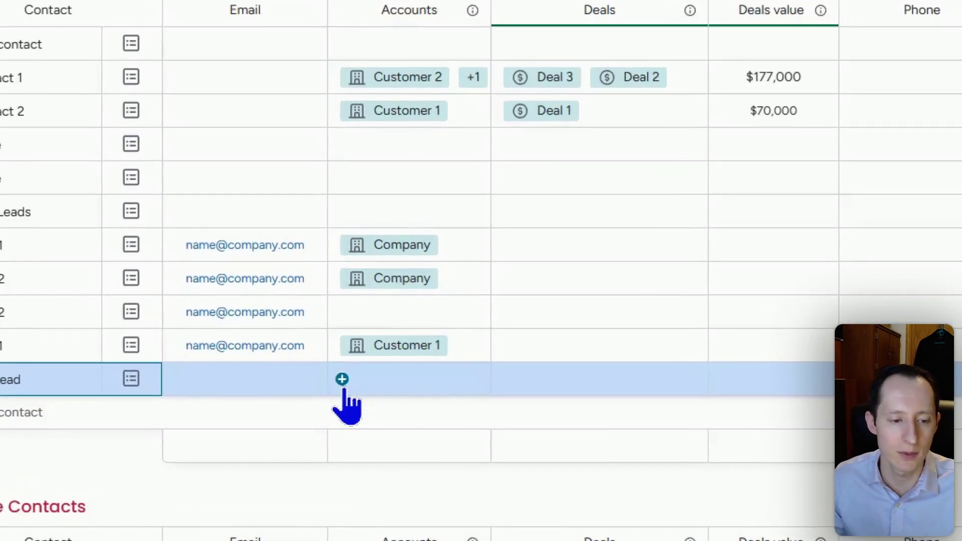
Step: Link the New lead contact's Accounts cell to Customer 2
left_click(378, 373)
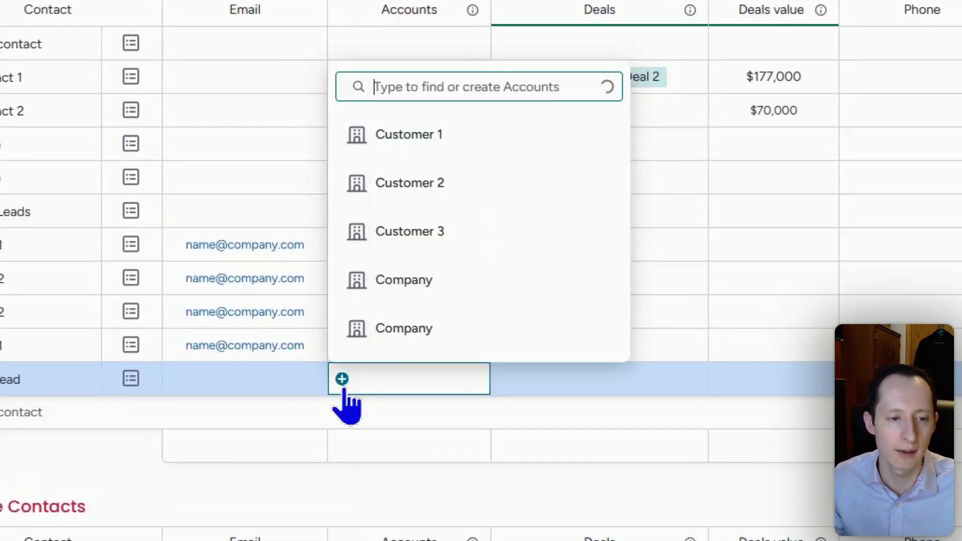
left_click(440, 190)
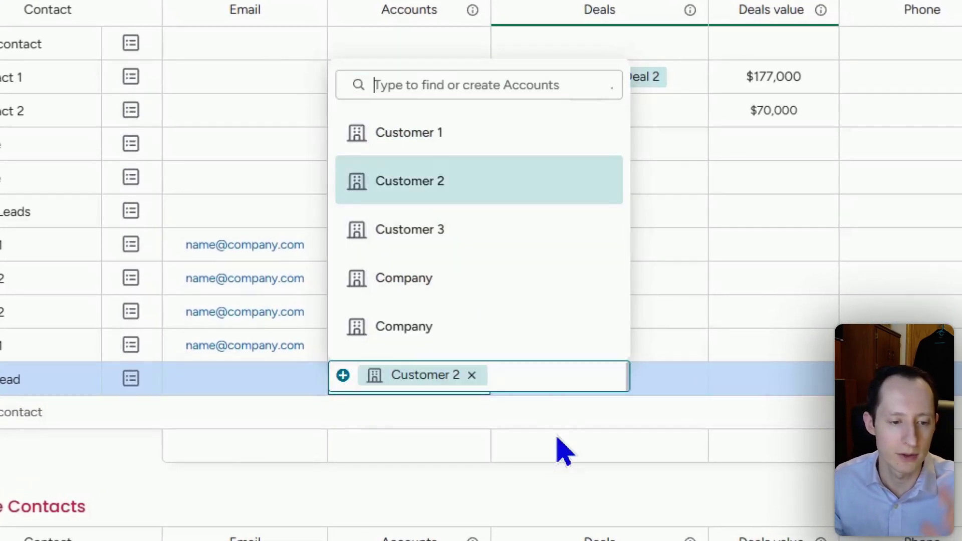
left_click(532, 500)
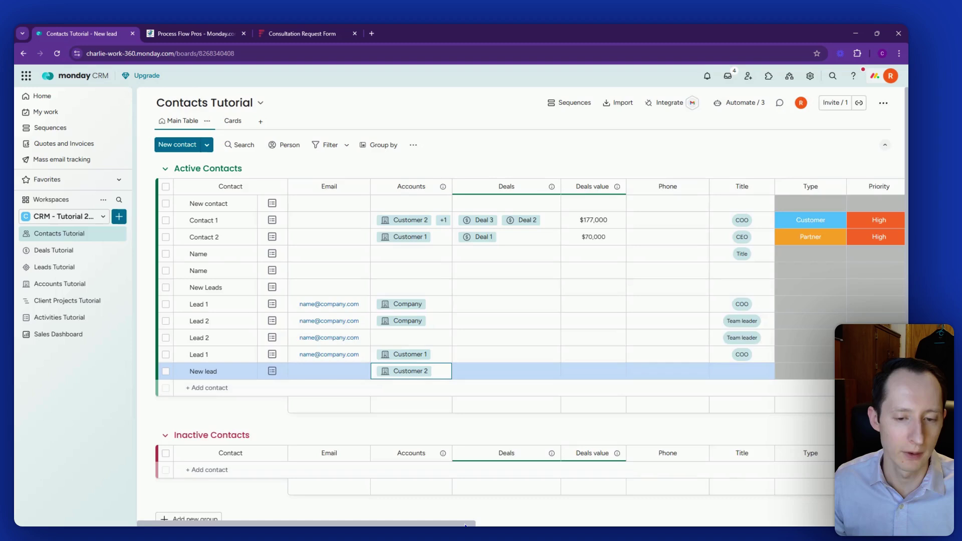
scroll(515, 411, "right", 5)
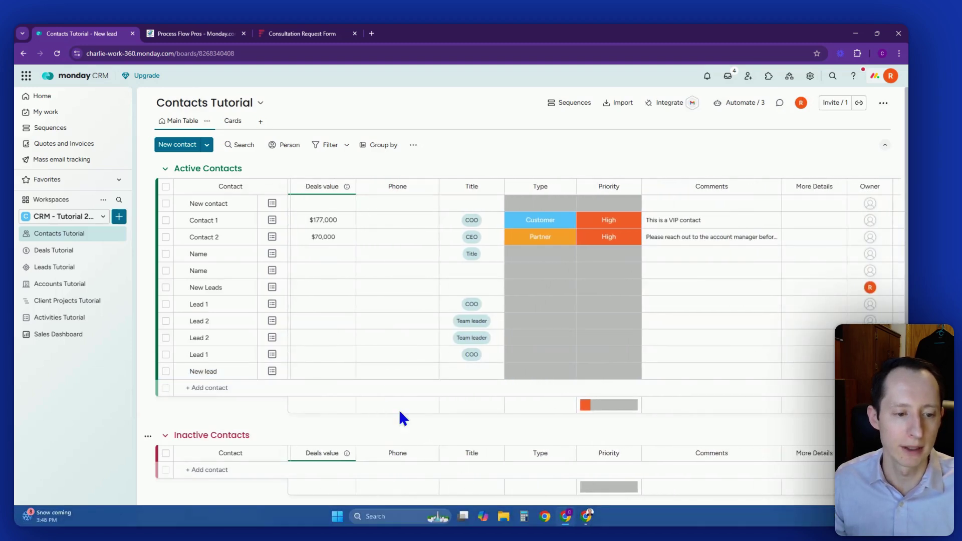
Step: Add a New account row to Companies on Accounts Tutorial and preview the Import accounts window
left_click(76, 289)
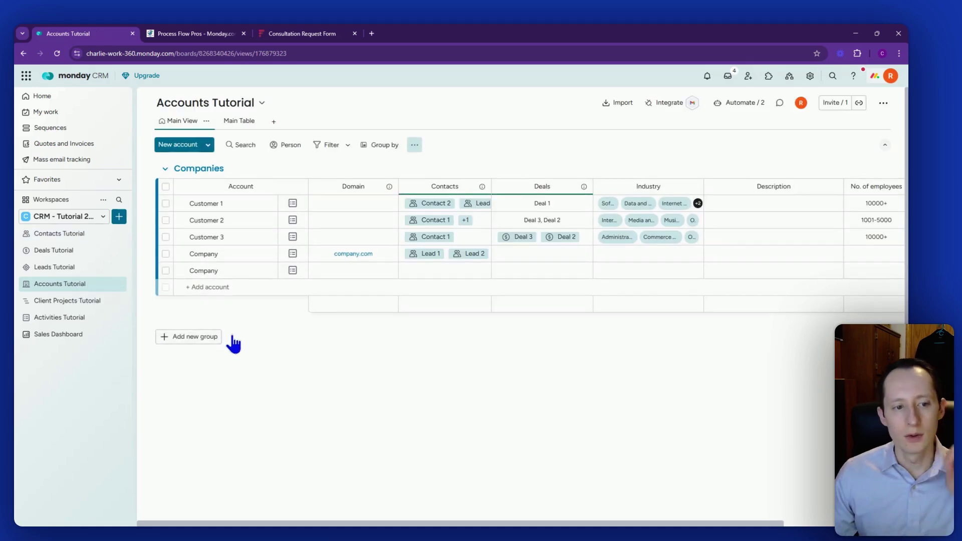
left_click(190, 147)
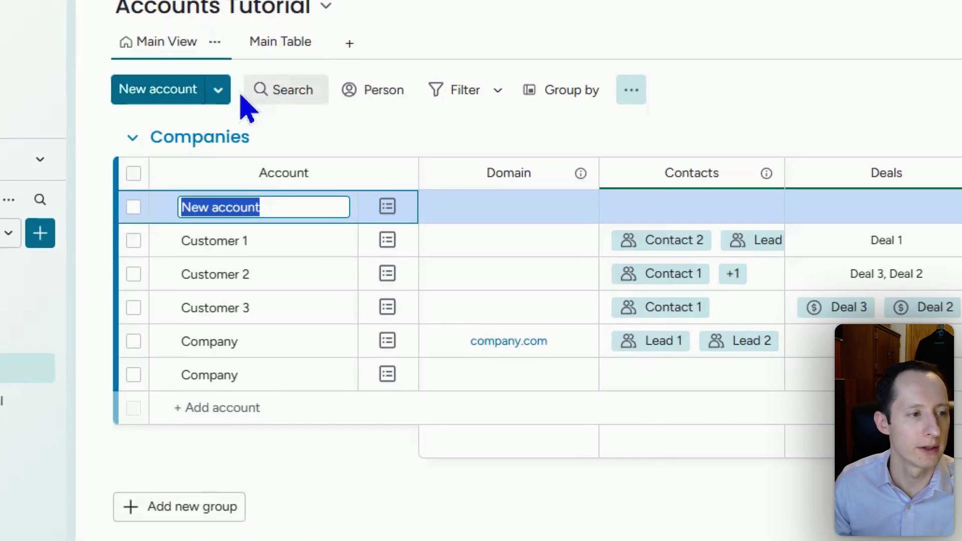
left_click(219, 91)
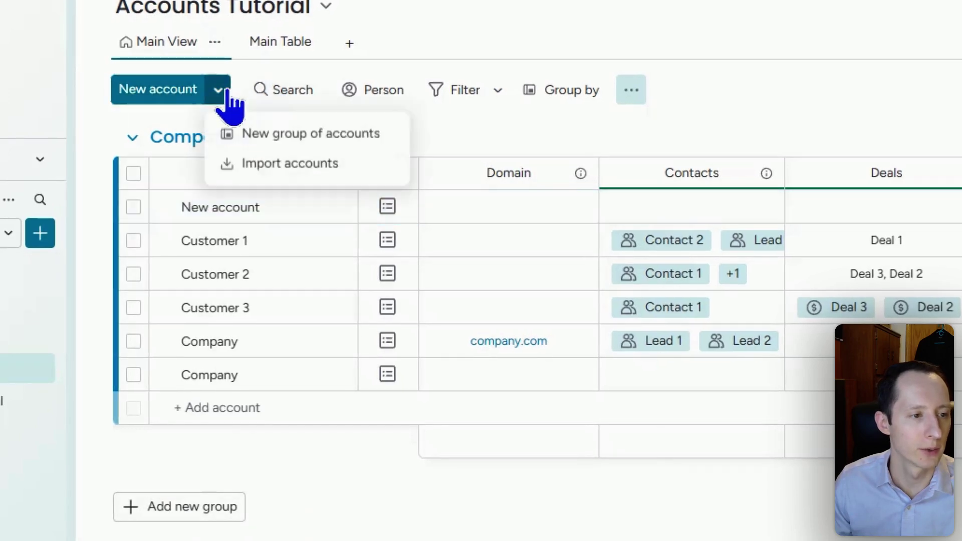
left_click(283, 166)
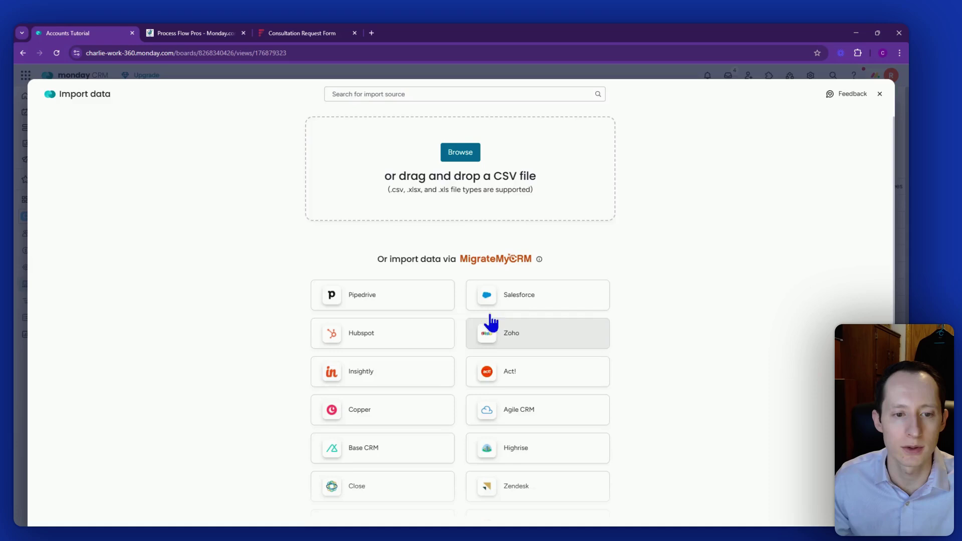
left_click(879, 95)
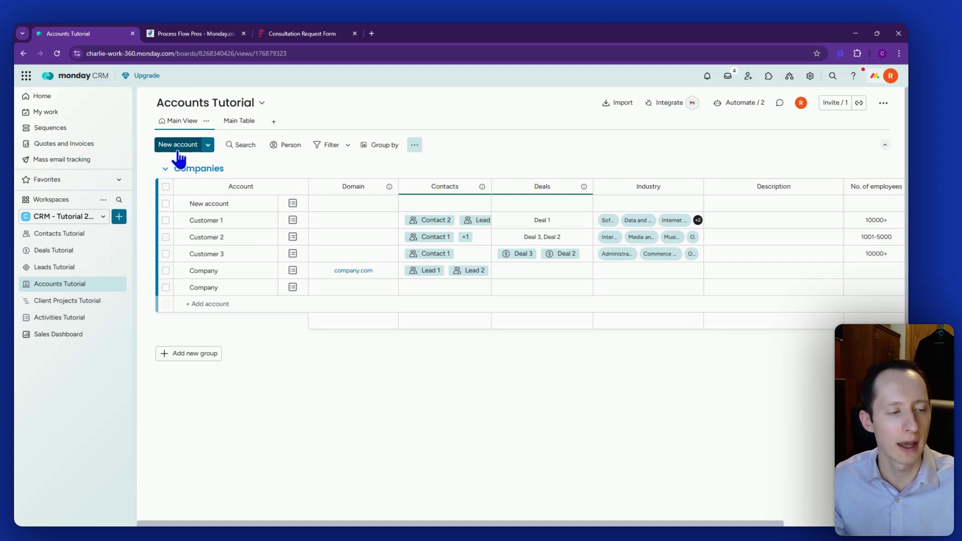
left_click(73, 268)
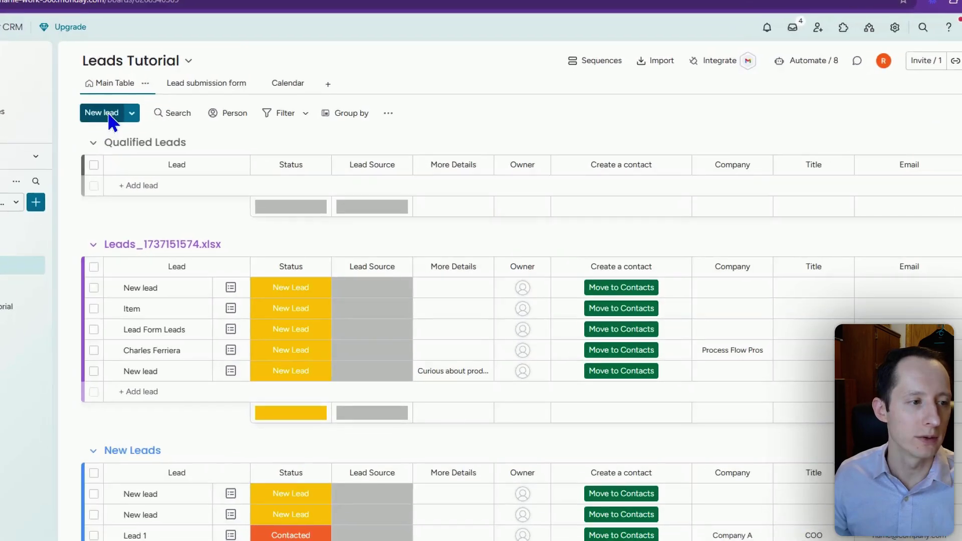
left_click(175, 144)
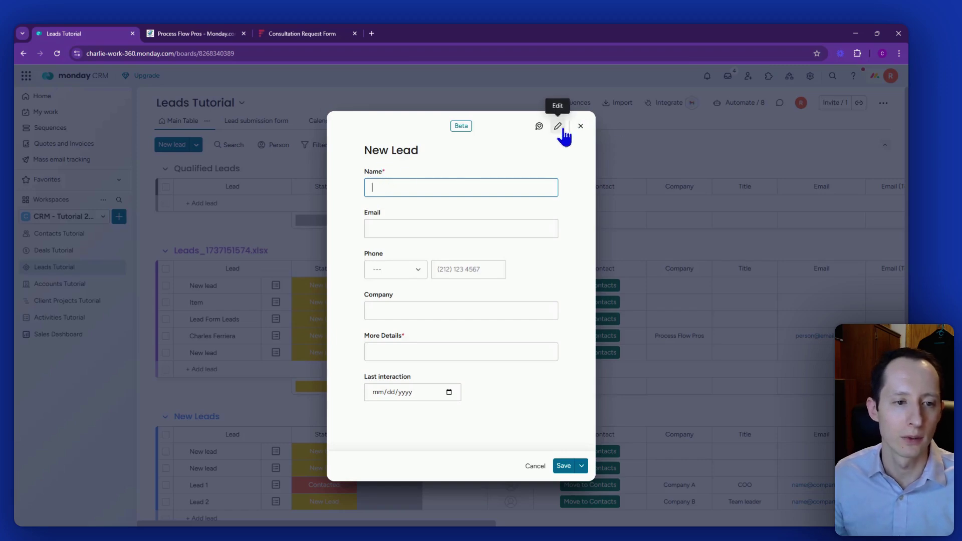
left_click(581, 126)
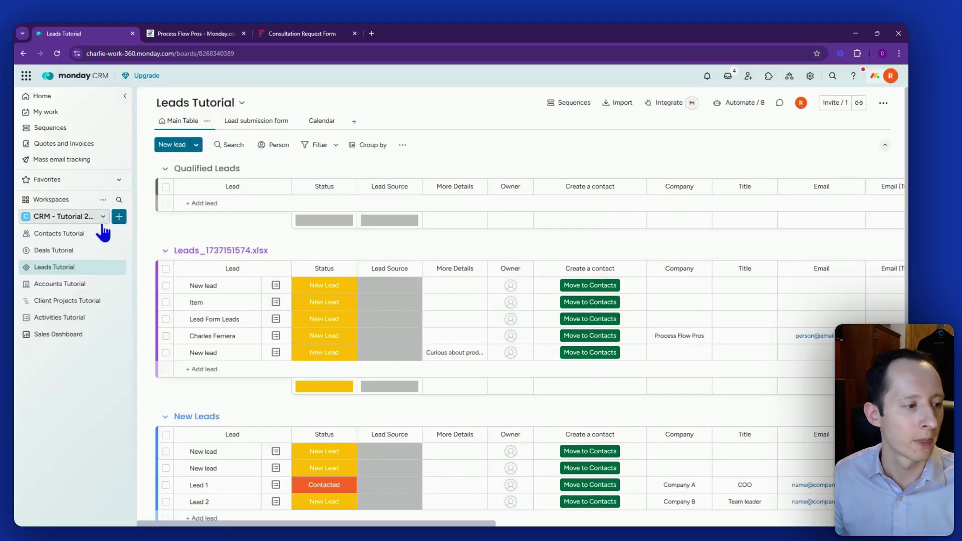
left_click(60, 284)
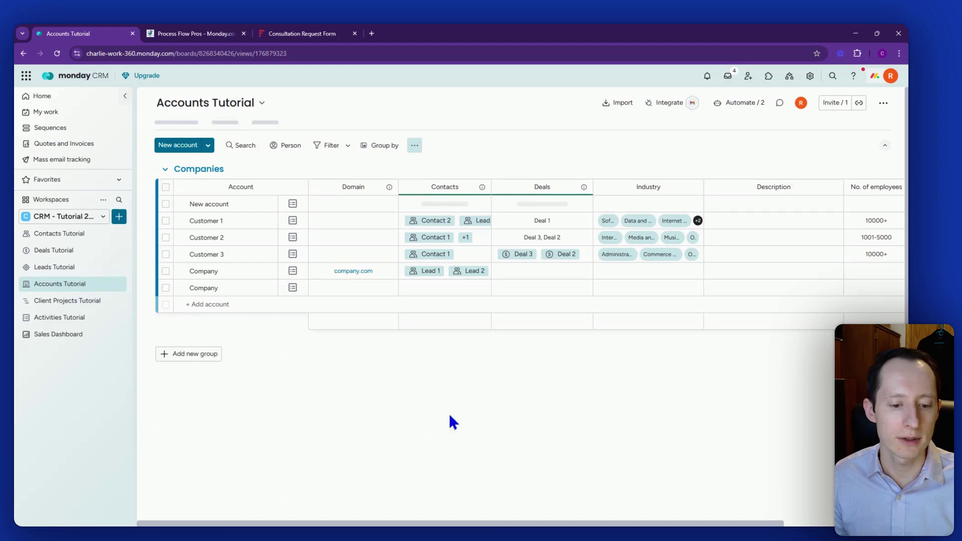
Step: Browse the Core Account columns available to add, then open the Deals Tutorial board
scroll(489, 522, "right", 5)
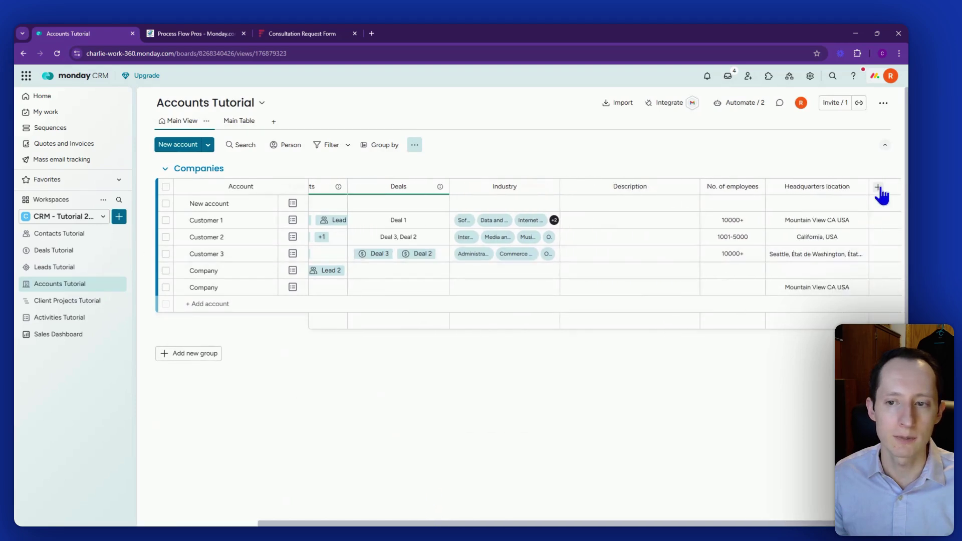
left_click(878, 190)
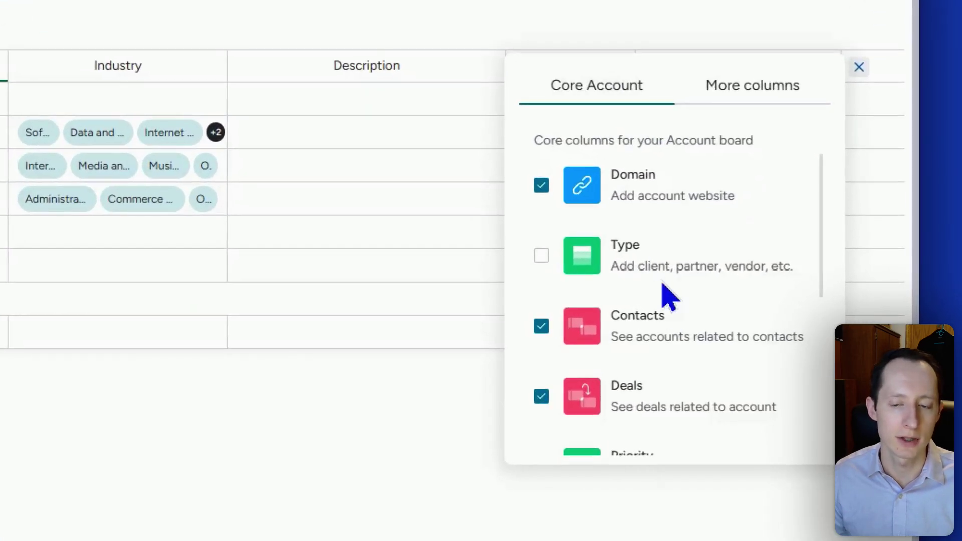
scroll(671, 320, "down", 5)
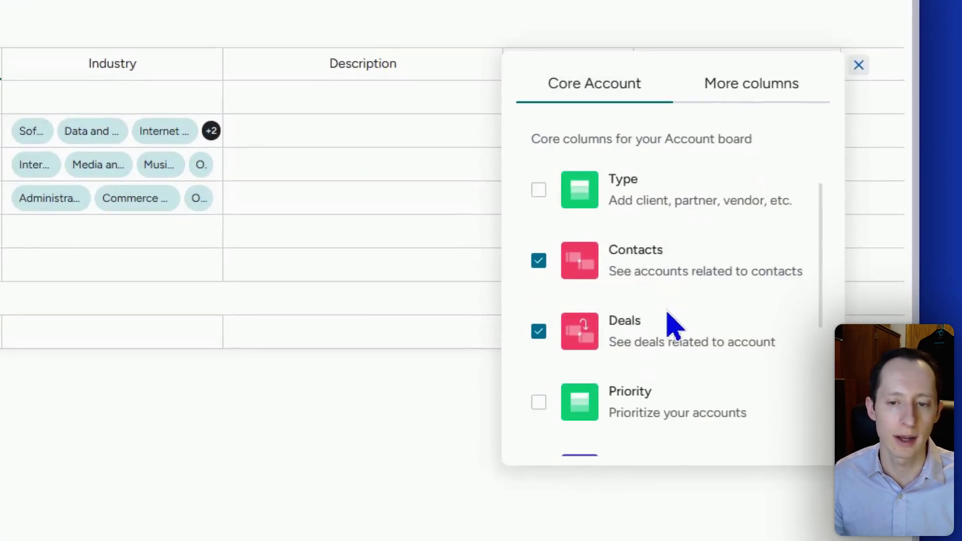
left_click(159, 436)
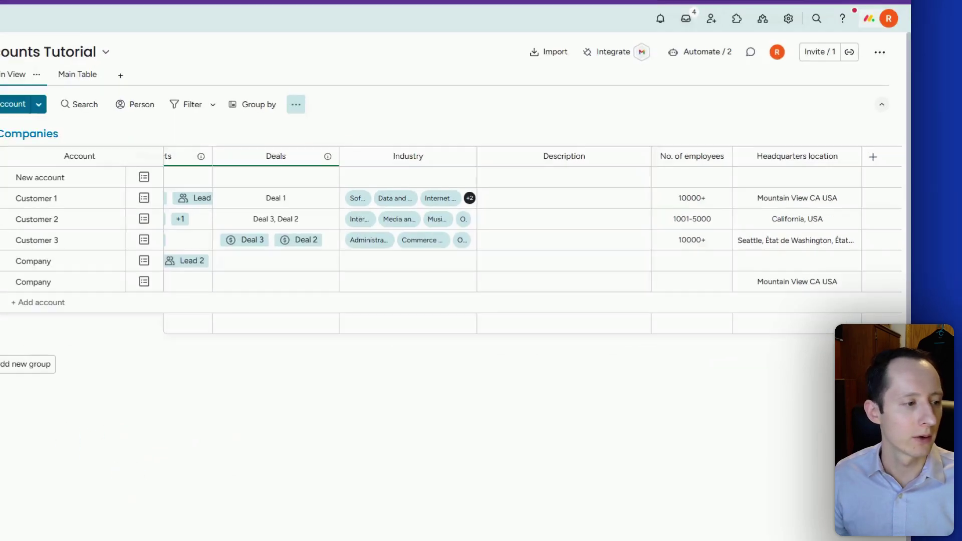
left_click(44, 251)
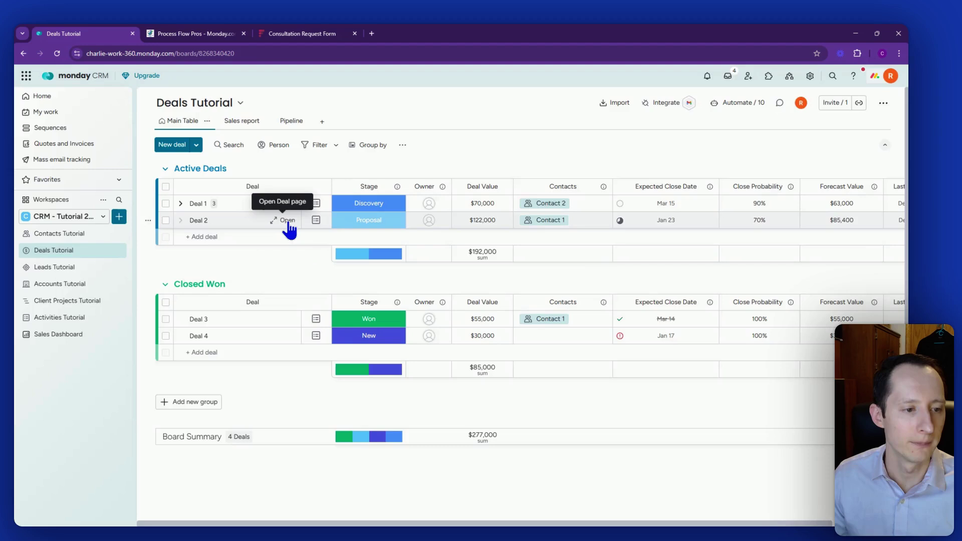
Step: Open and close Deal 2's item page, then open the board's Automate / 10 list
left_click(287, 220)
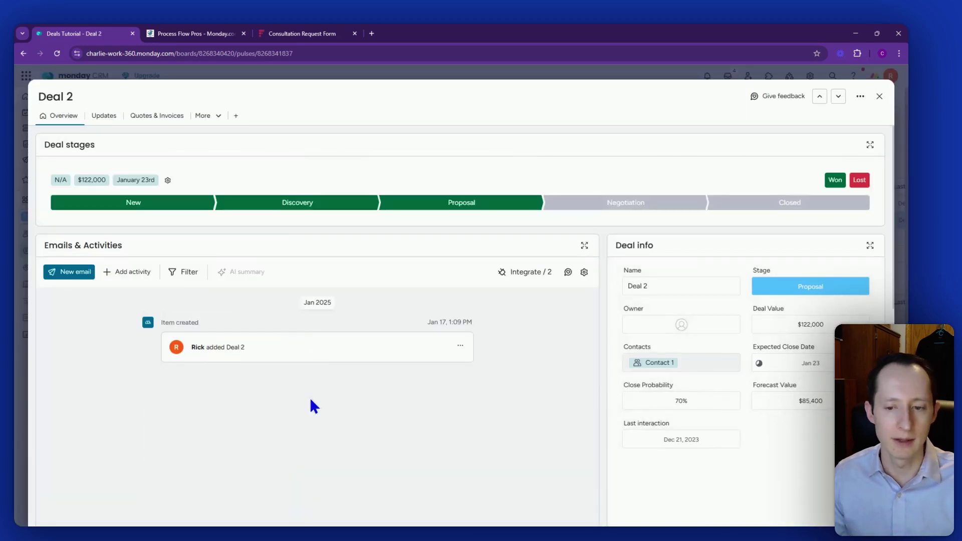
mouse_move(402, 490)
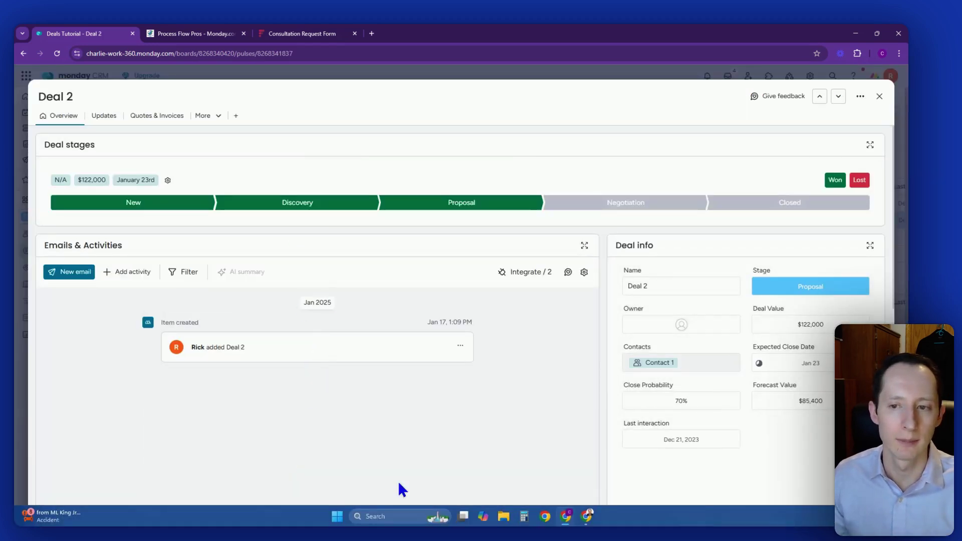
left_click(877, 97)
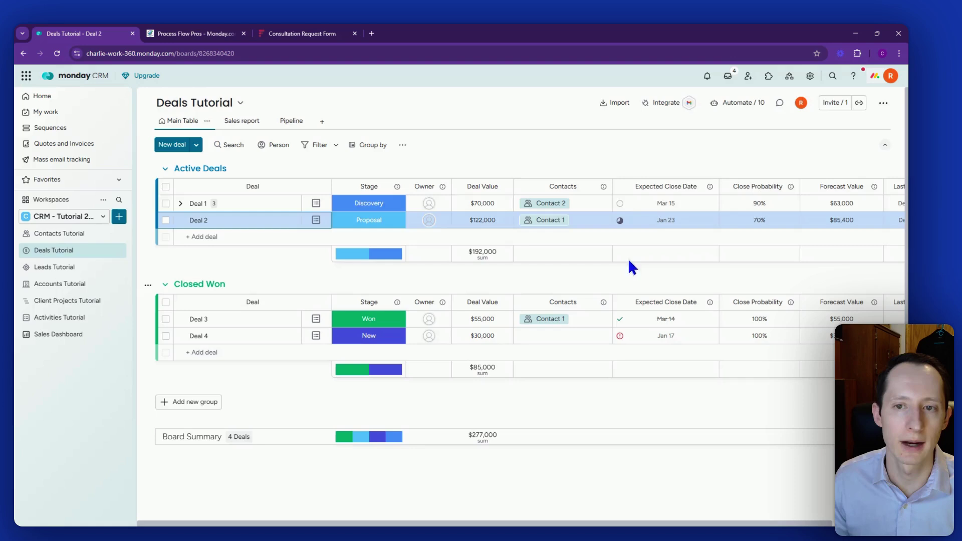
left_click(743, 105)
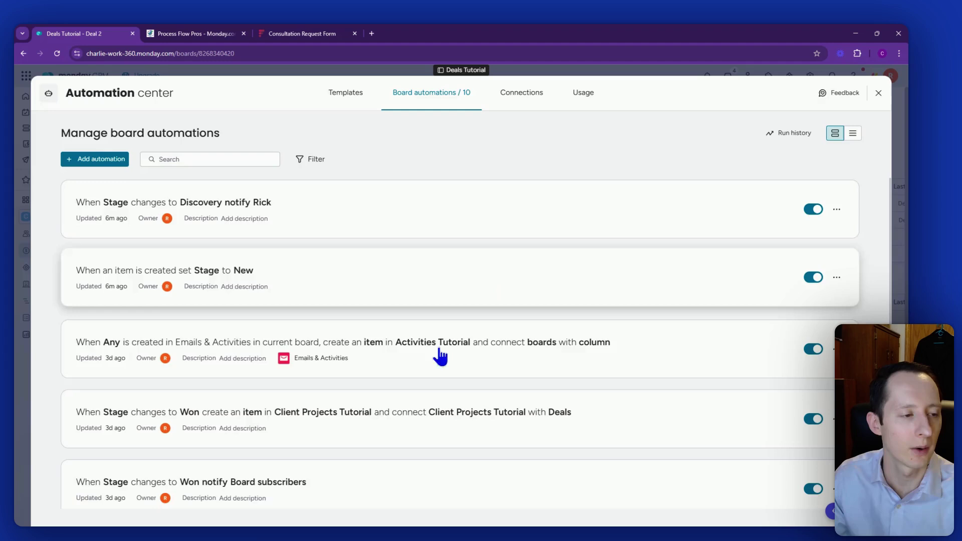
Step: Re-save the Stage-to-Discovery notification automation and try a status-change trigger for a new one
left_click(326, 228)
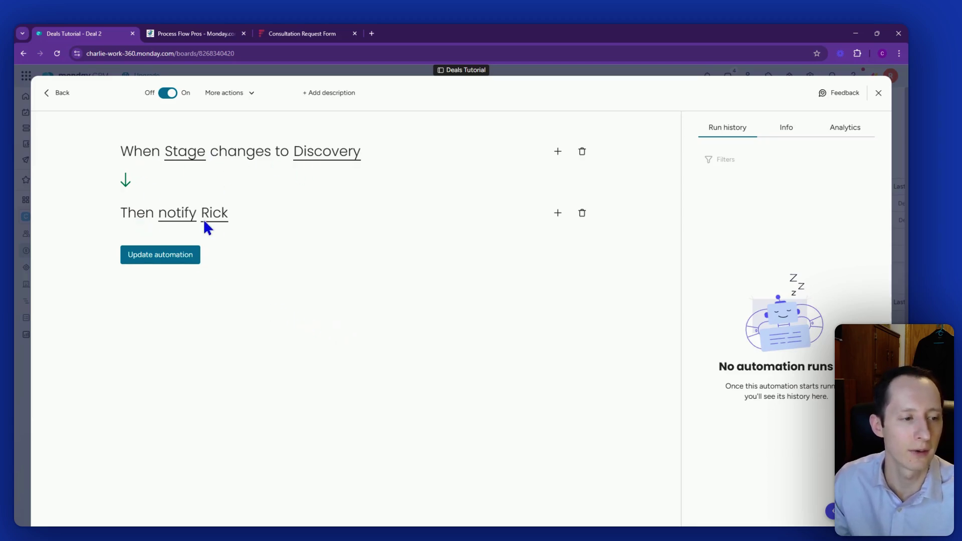
left_click(175, 257)
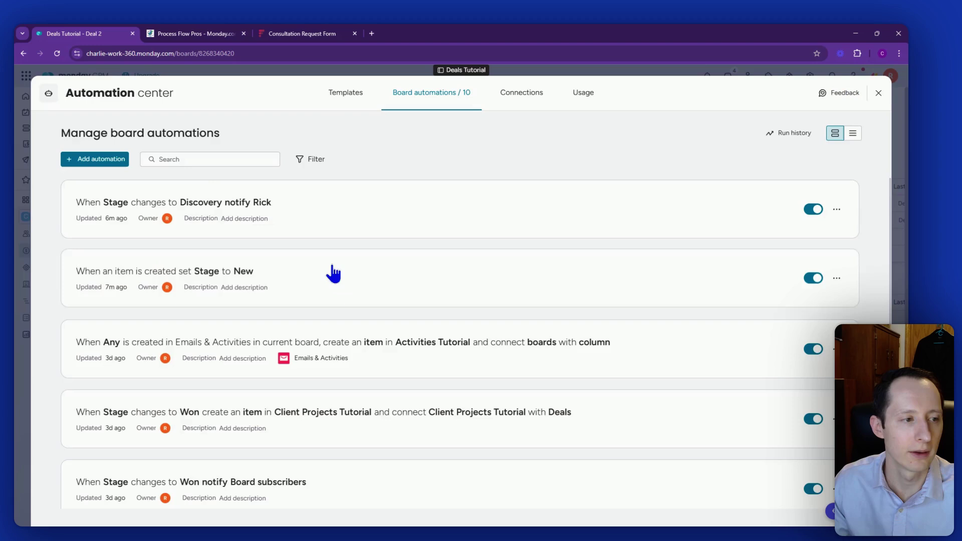
left_click(91, 159)
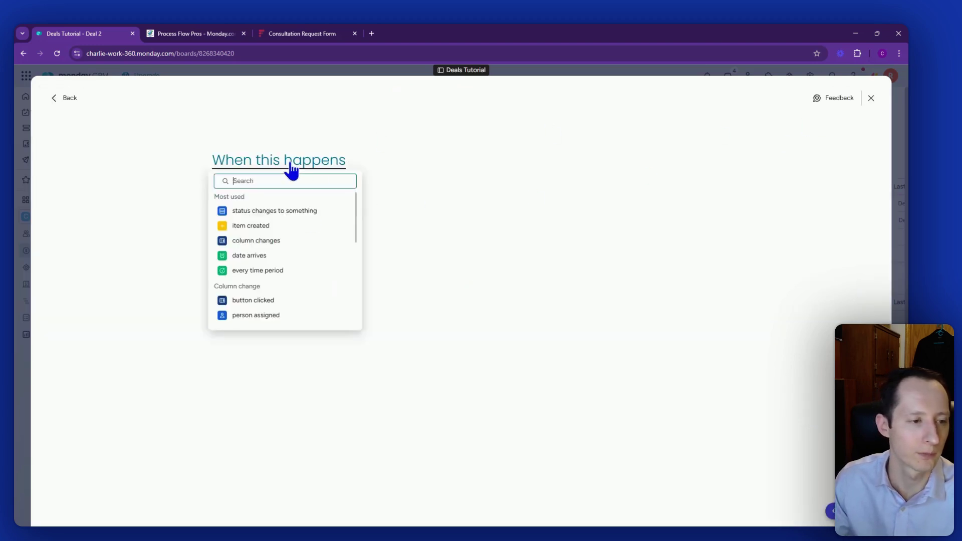
left_click(280, 210)
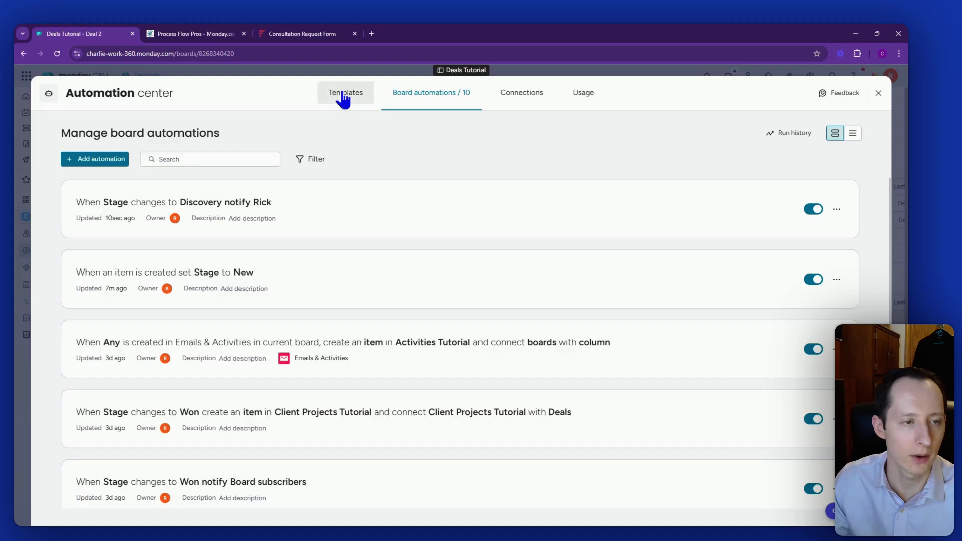
Step: Browse the automation Templates gallery, then close the Automation center
left_click(344, 100)
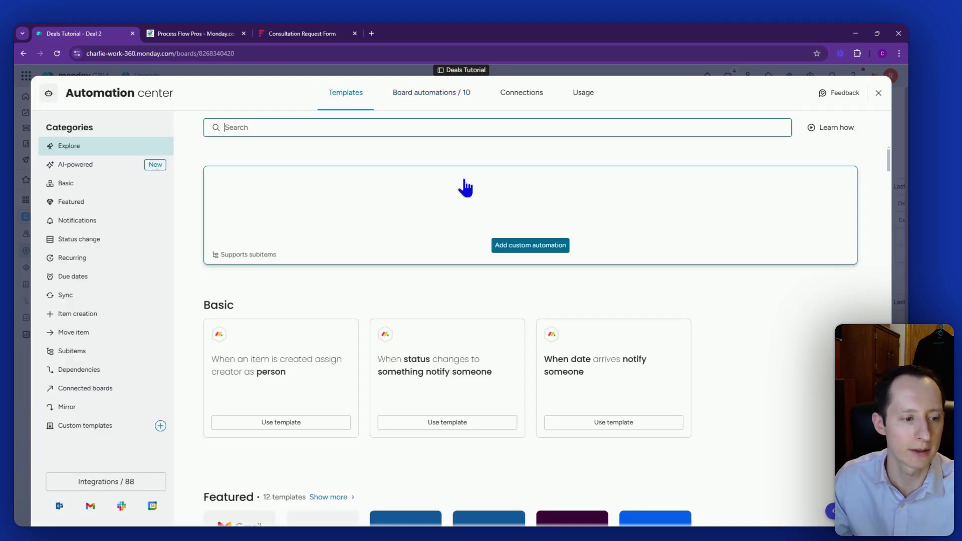
scroll(343, 275, "down", 3)
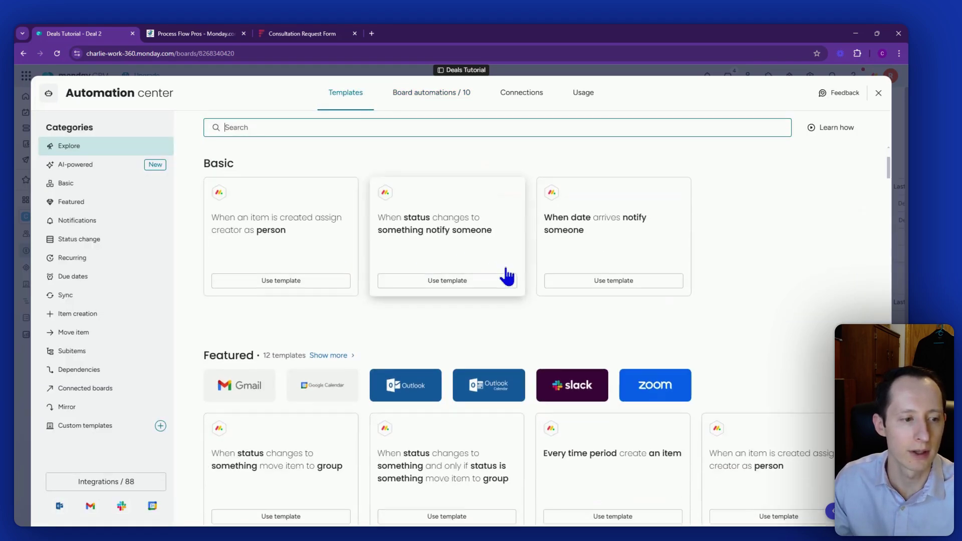
scroll(626, 326, "down", 3)
scroll(626, 327, "down", 2)
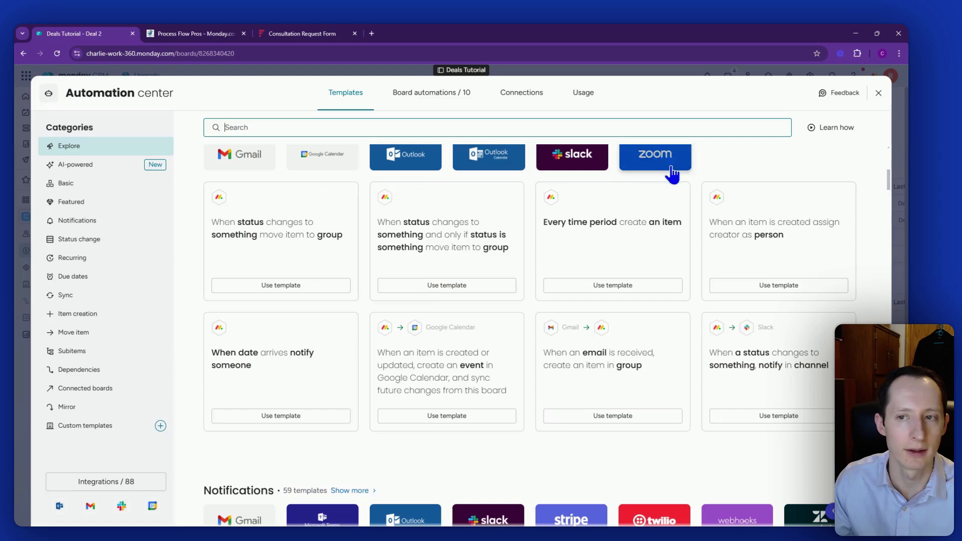
left_click(880, 95)
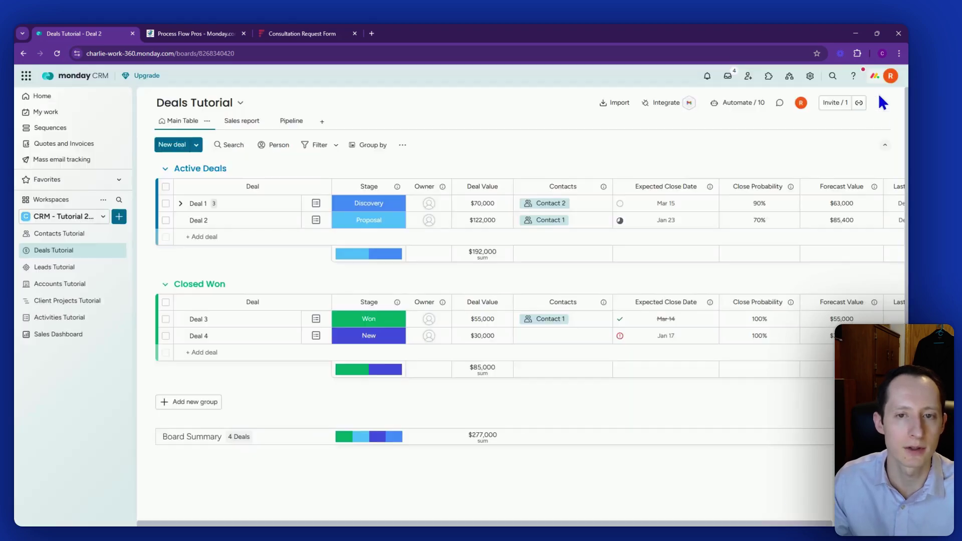
left_click(667, 103)
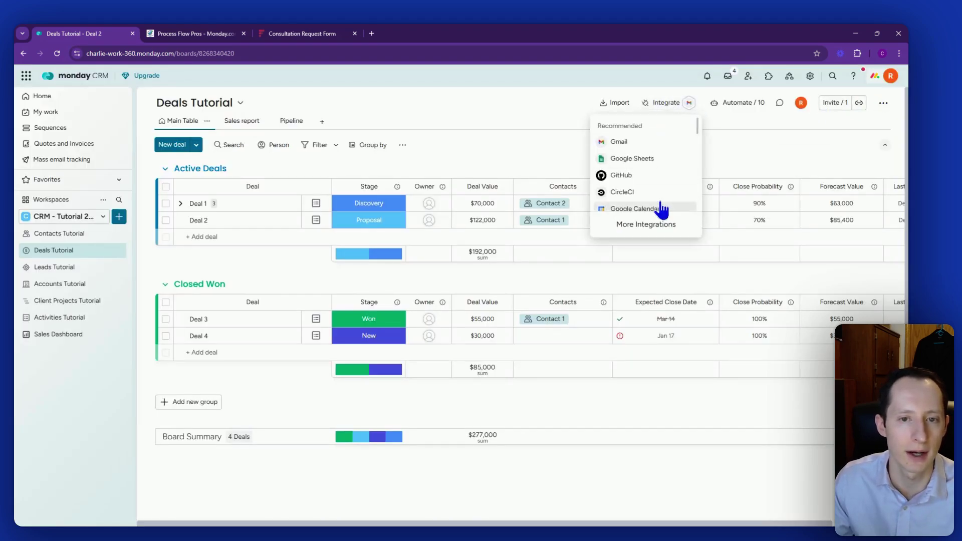
left_click(659, 222)
scroll(346, 332, "down", 2)
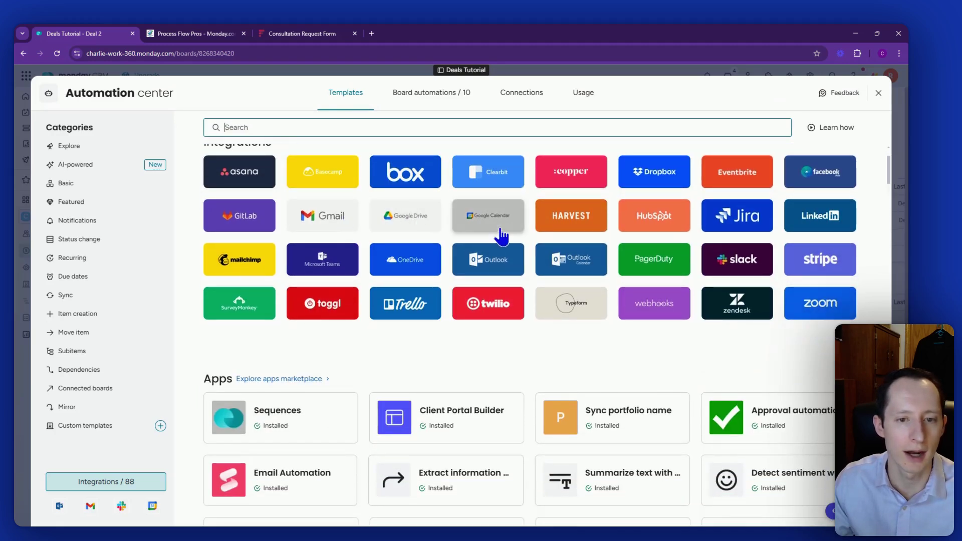
left_click(749, 266)
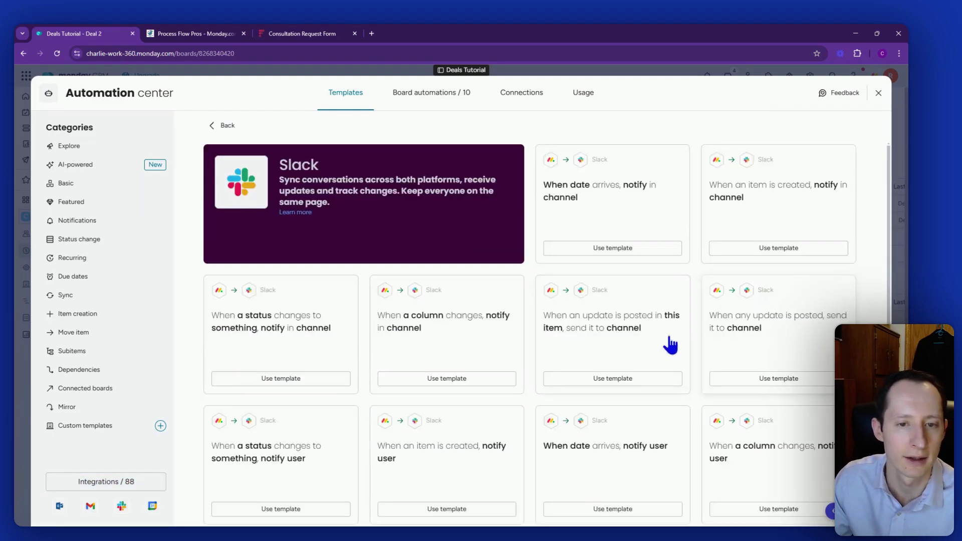
scroll(647, 337, "down", 2)
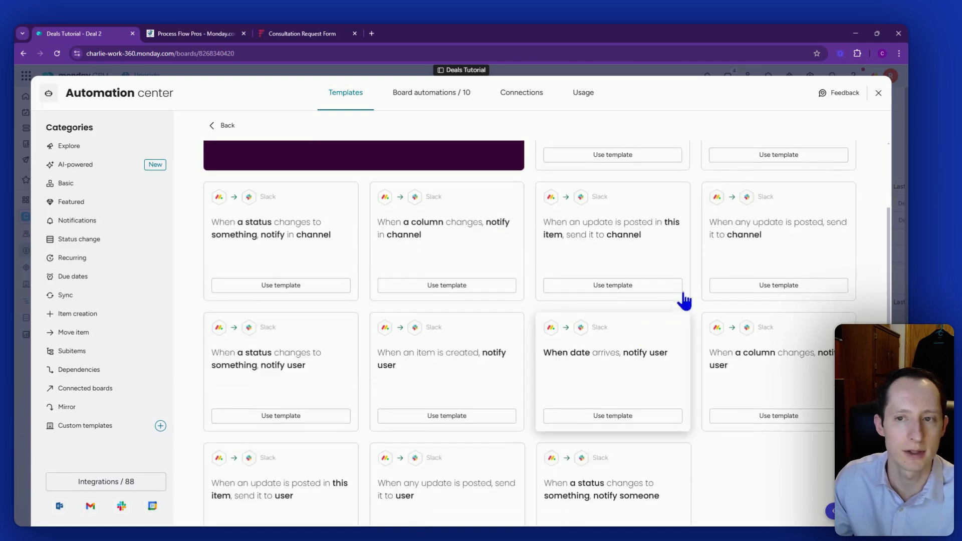
left_click(878, 94)
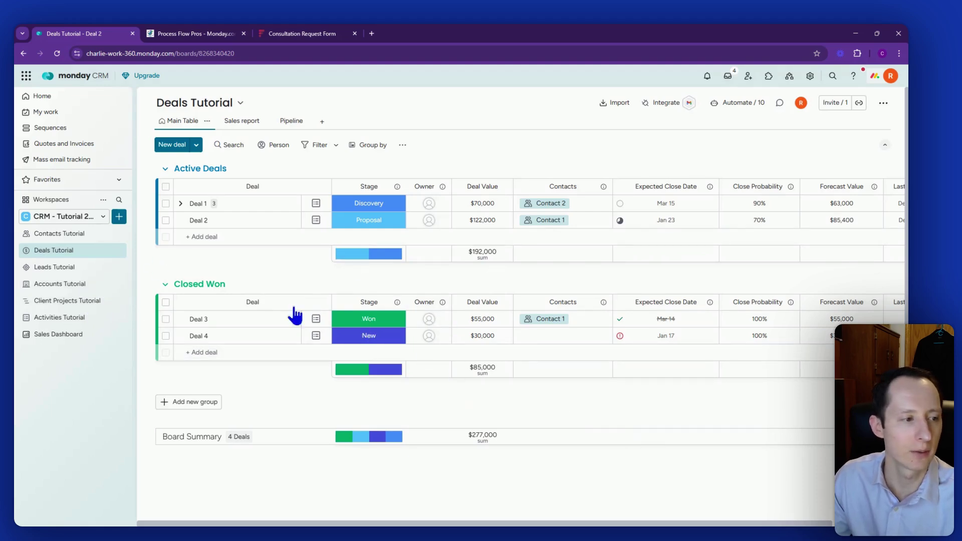
Step: Check the add-to-workspace choices, then reach the Sales Dashboard's Widgets Center via Add widget > More widgets
left_click(119, 218)
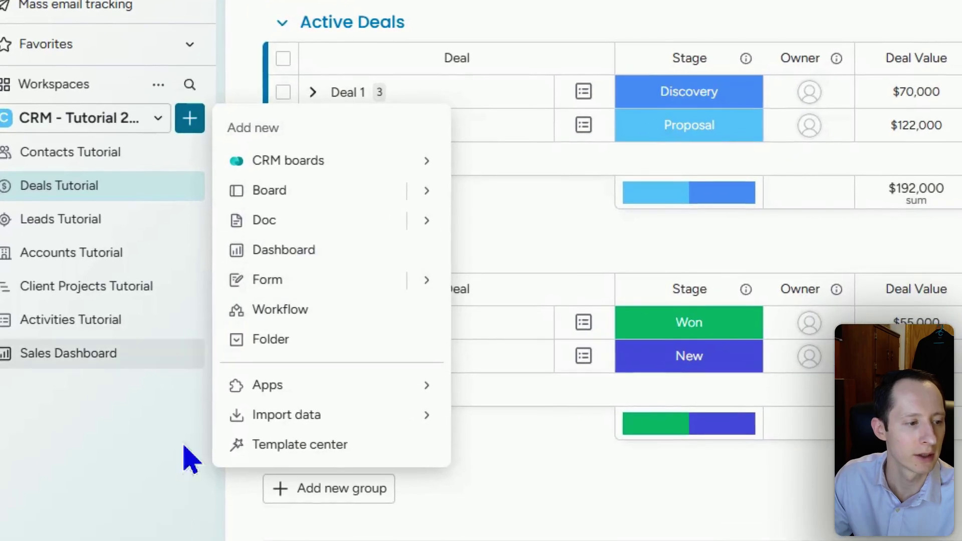
left_click(133, 412)
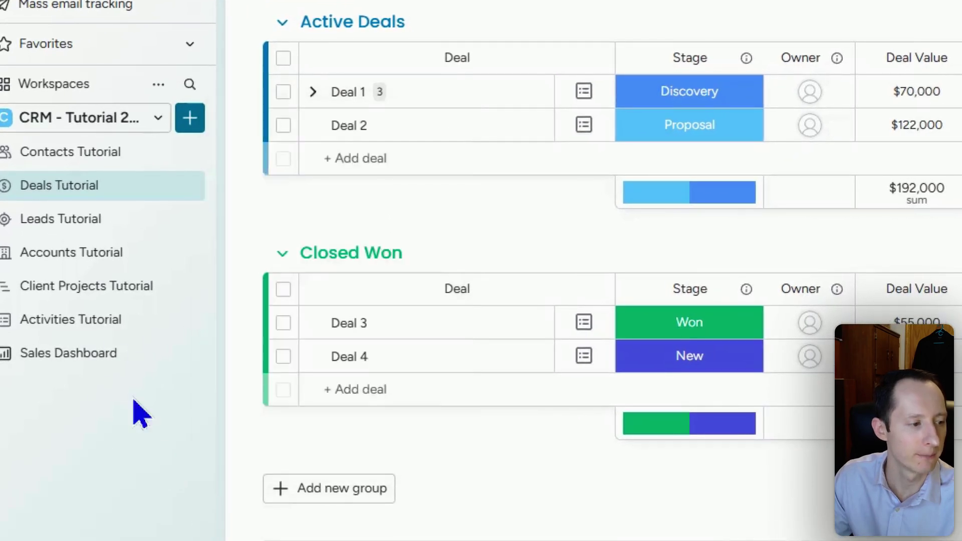
left_click(91, 355)
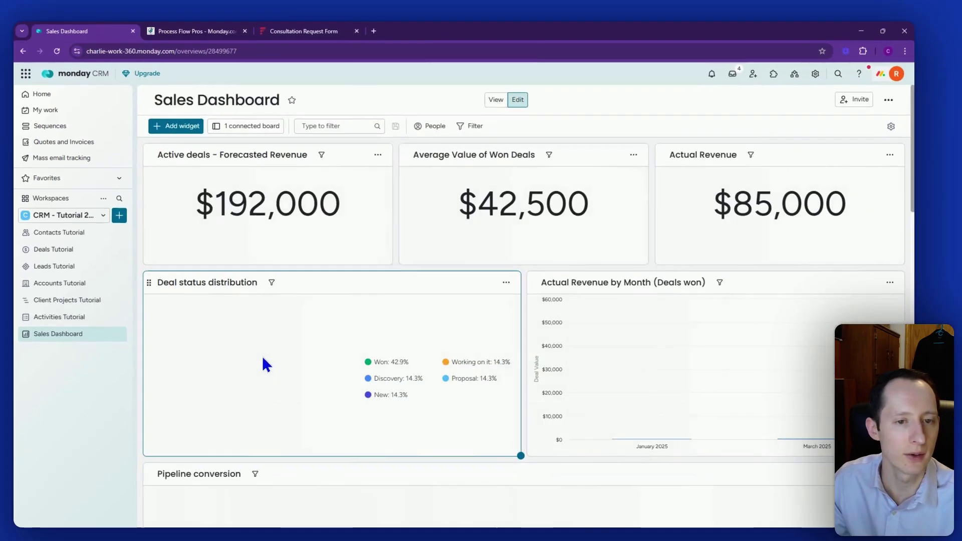
left_click(186, 131)
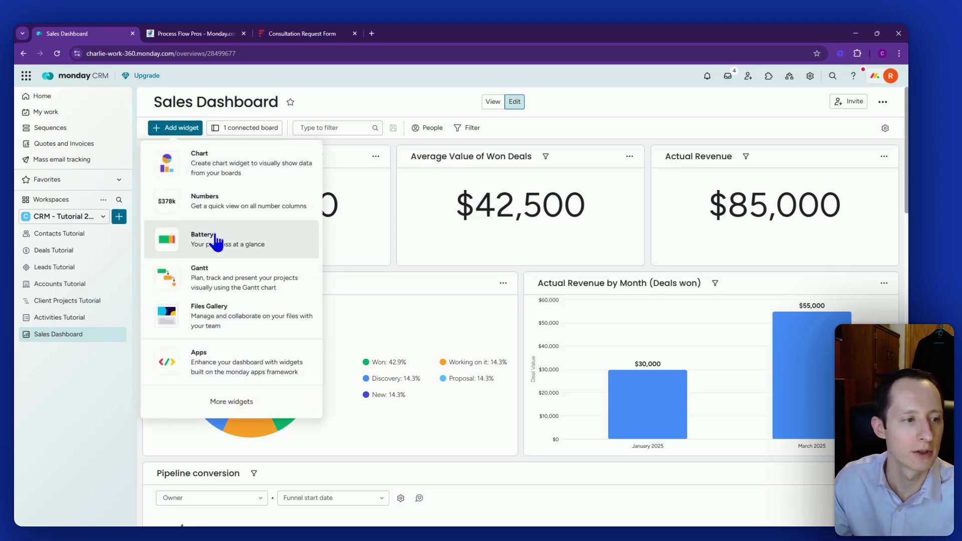
left_click(232, 401)
scroll(552, 399, "down", 20)
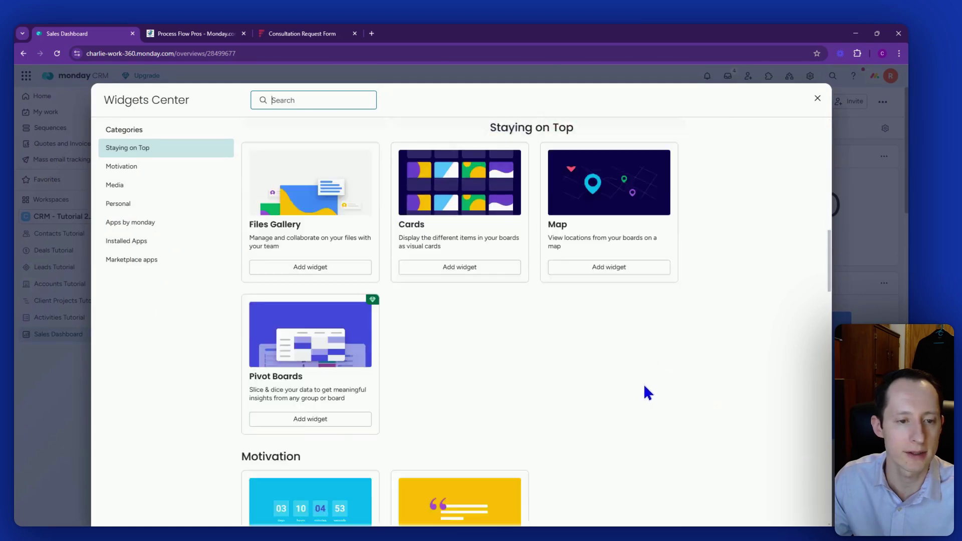
Step: Close the Widgets Center and open the Deal status distribution chart's settings
scroll(639, 368, "down", 10)
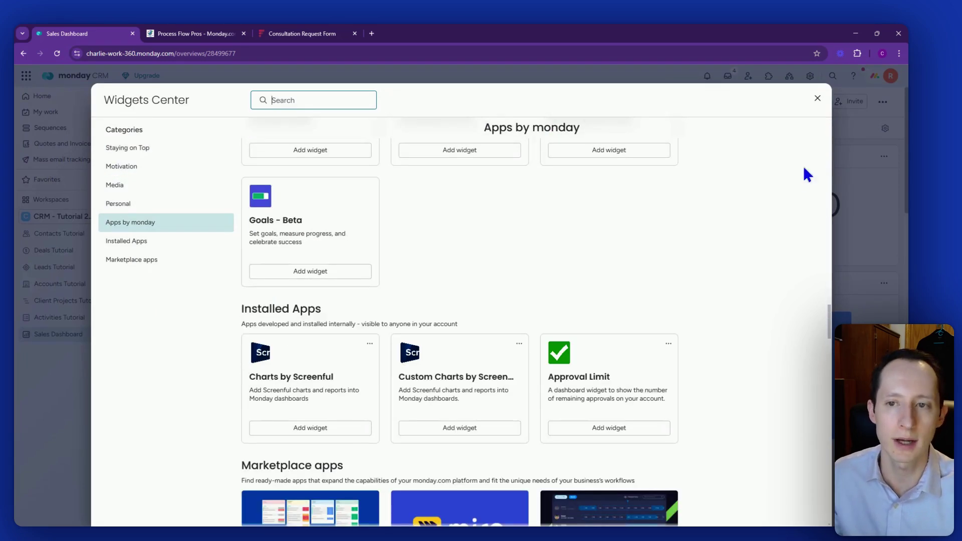
left_click(817, 98)
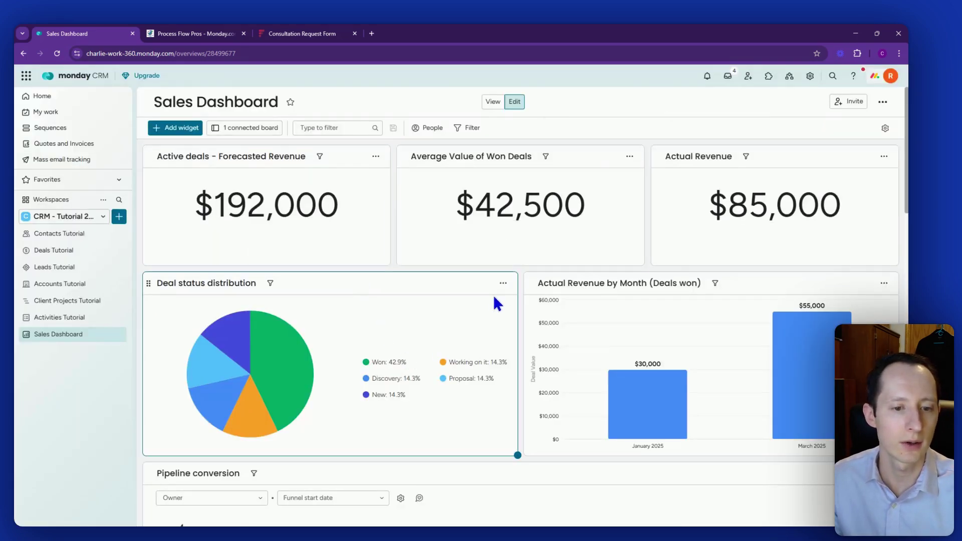
left_click(503, 283)
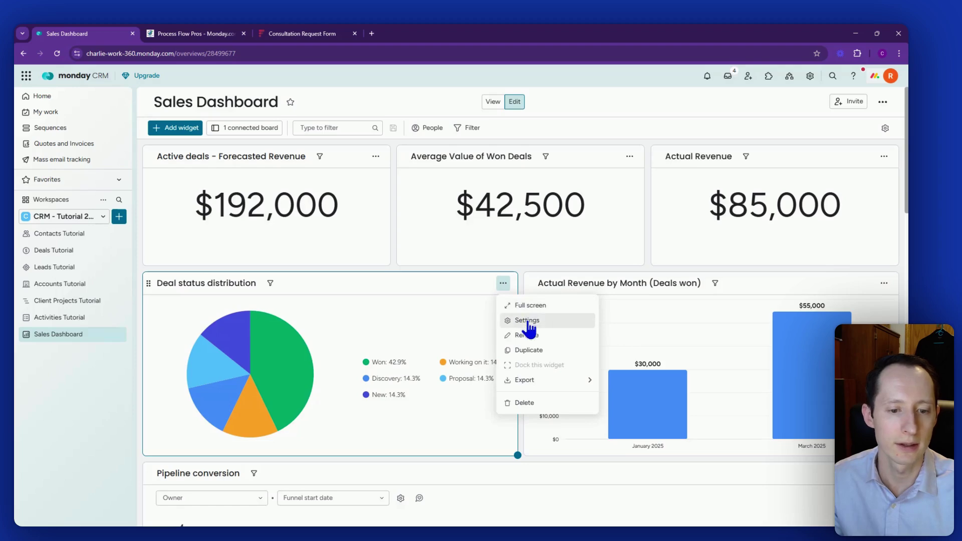
left_click(527, 321)
Step: Review the chart's type, labels, values, customization and filter options without changing them, then close settings
left_click(792, 170)
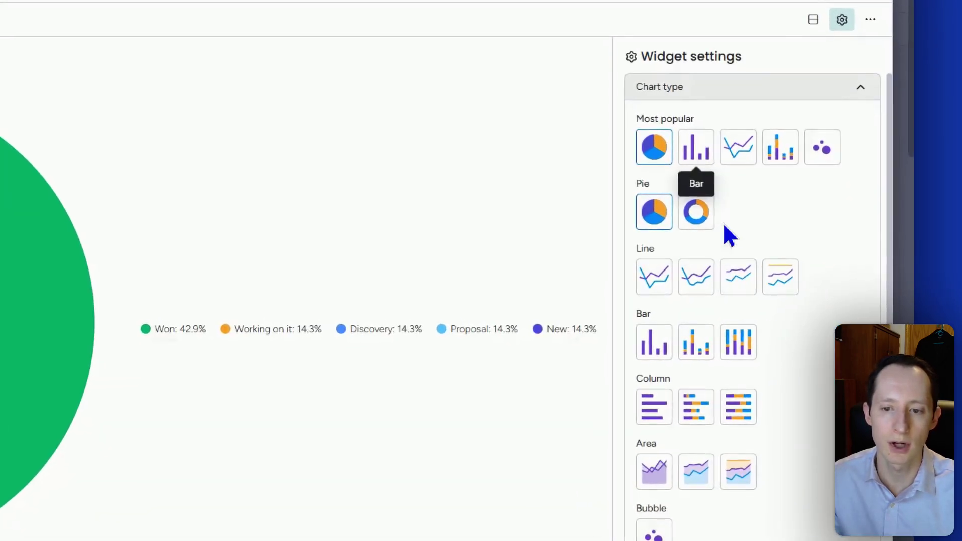
scroll(753, 249, "down", 1)
scroll(686, 230, "down", 3)
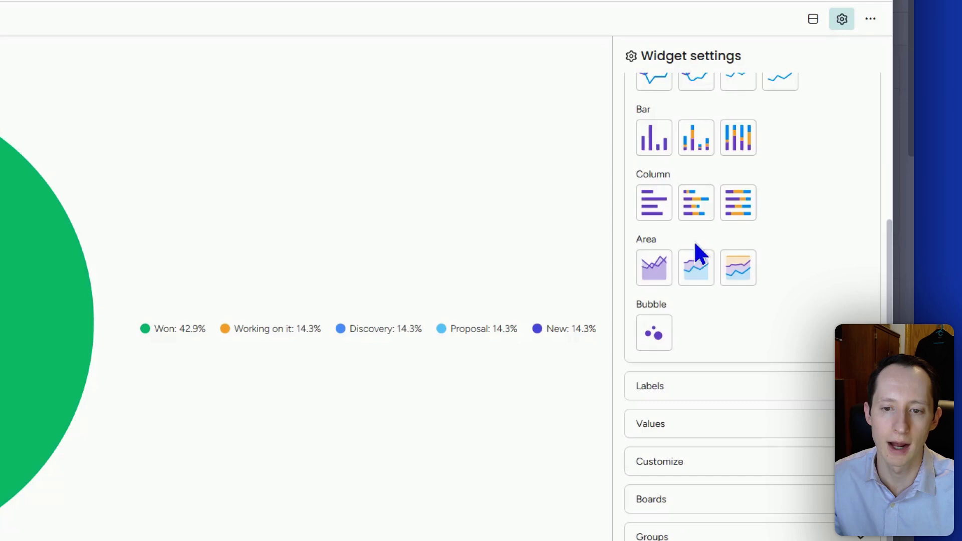
left_click(717, 389)
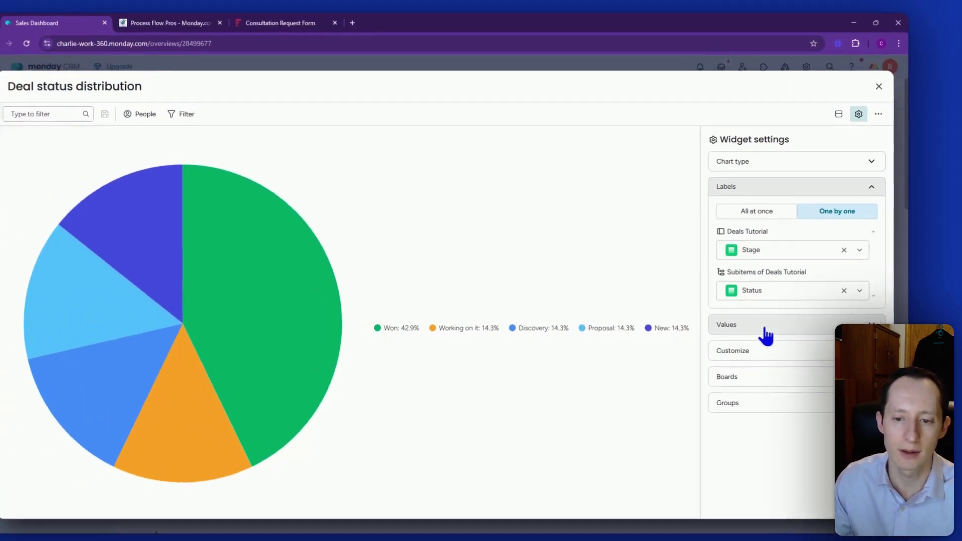
left_click(769, 331)
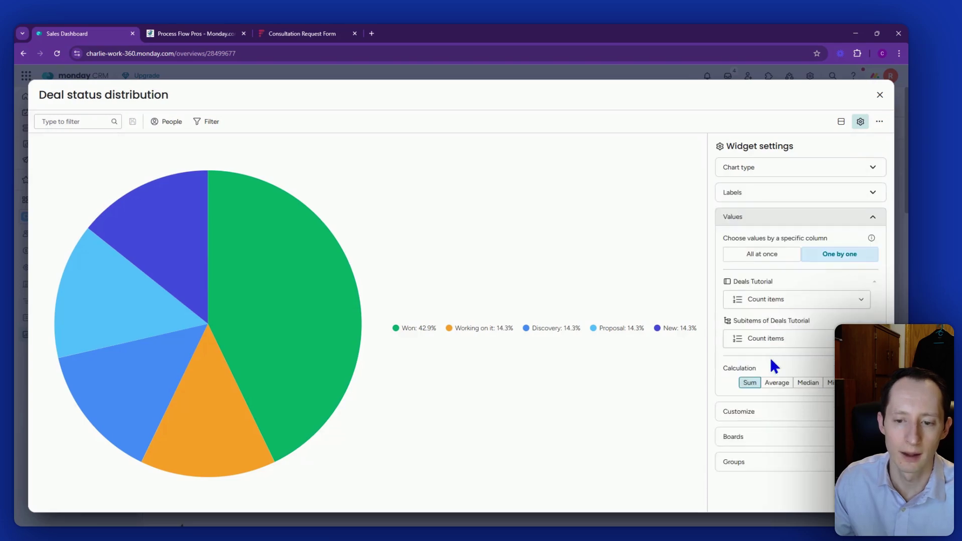
left_click(790, 414)
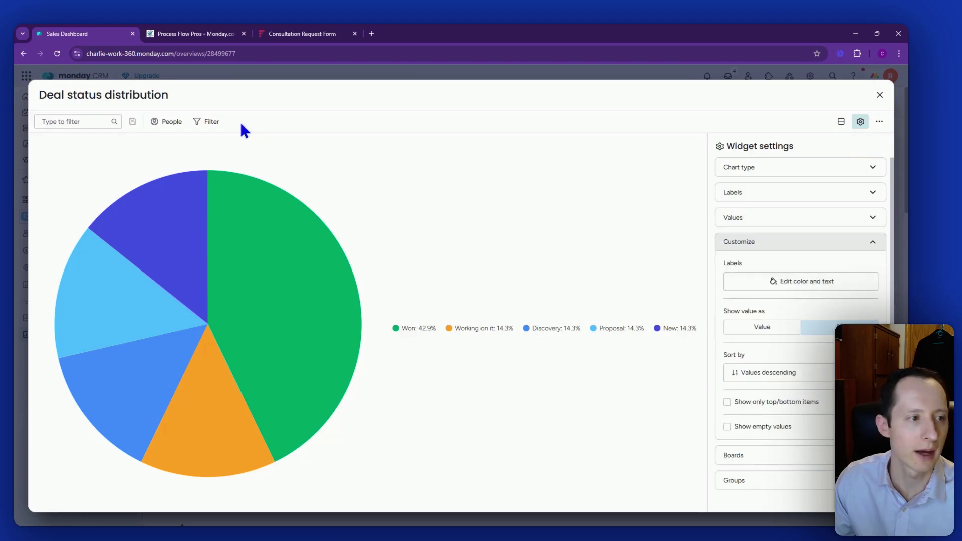
left_click(207, 123)
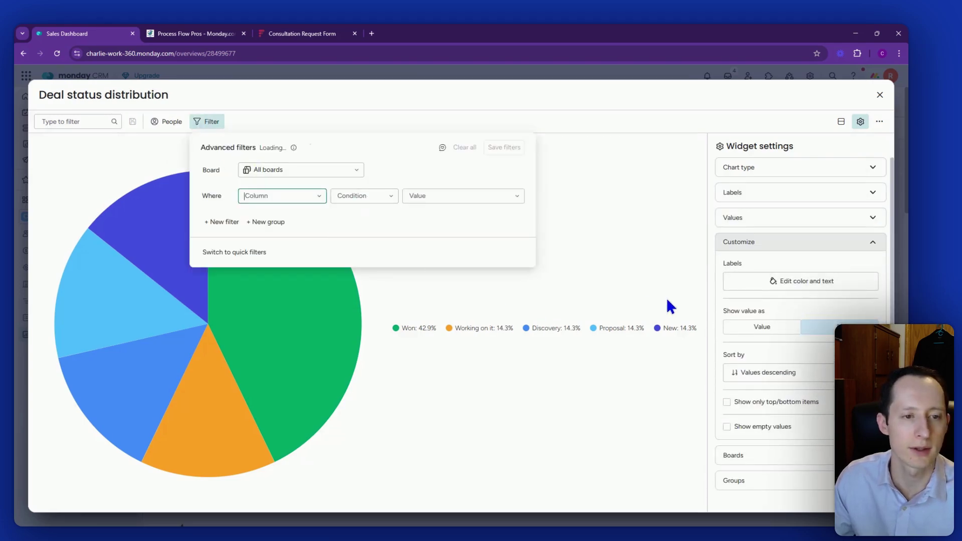
left_click(880, 96)
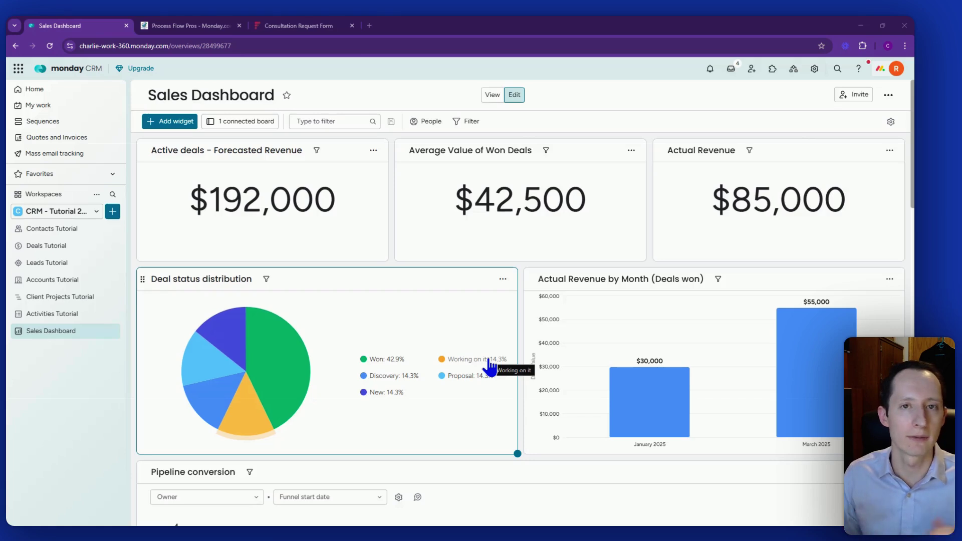
Step: On the Client Projects Tutorial board, expand Project - Deal 1 to show its Task 1 and Task 2 subitems
left_click(78, 300)
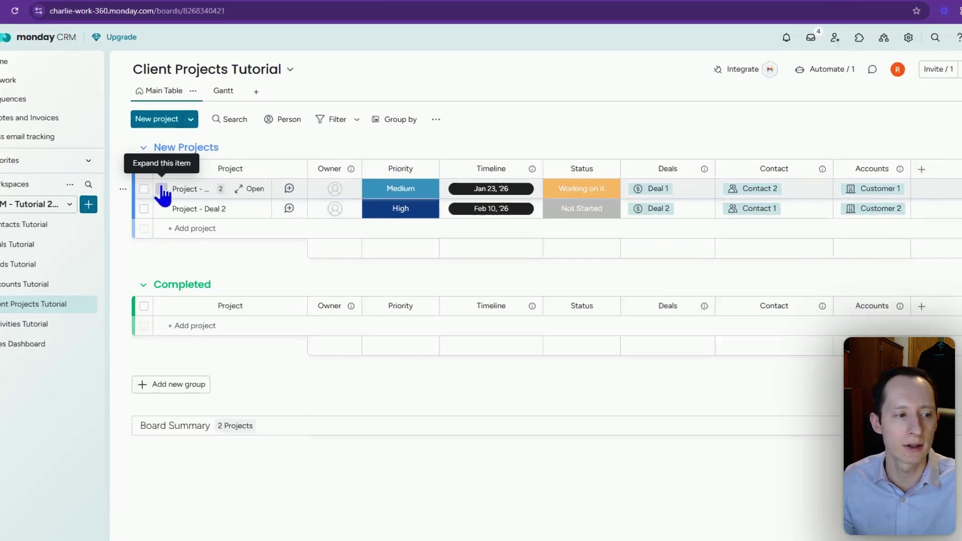
left_click(175, 198)
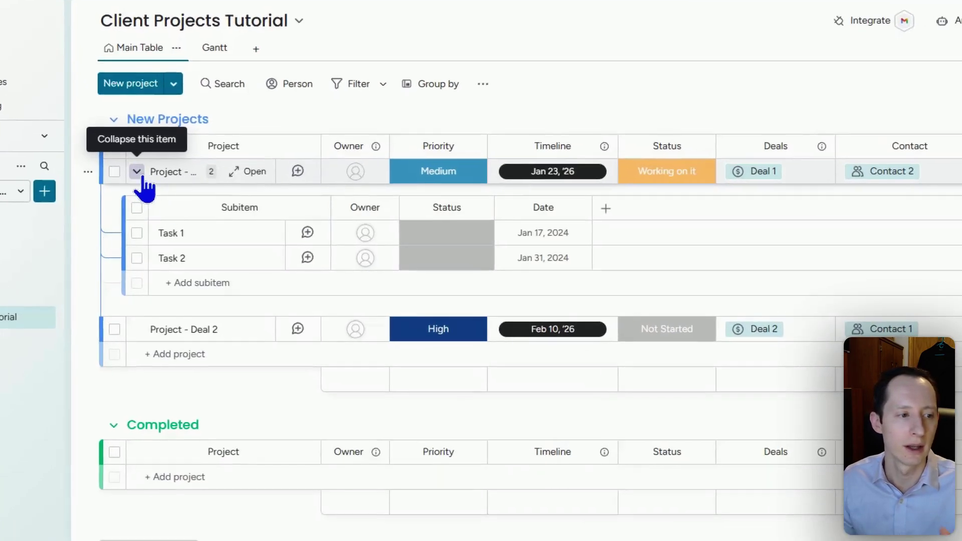
mouse_move(216, 257)
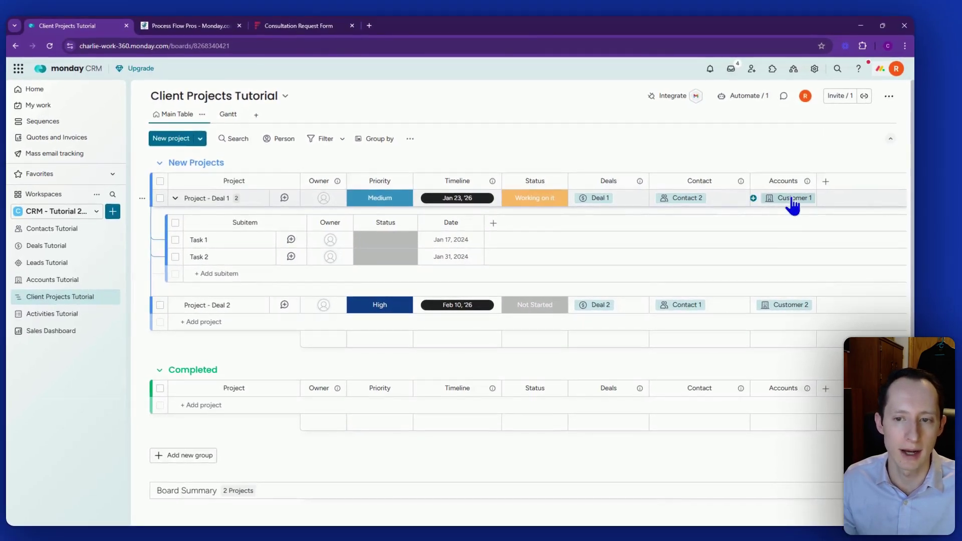
Step: Keep Customer 1 as Project - Deal 1's account, view the Gantt timeline, then return to Main Table
left_click(756, 198)
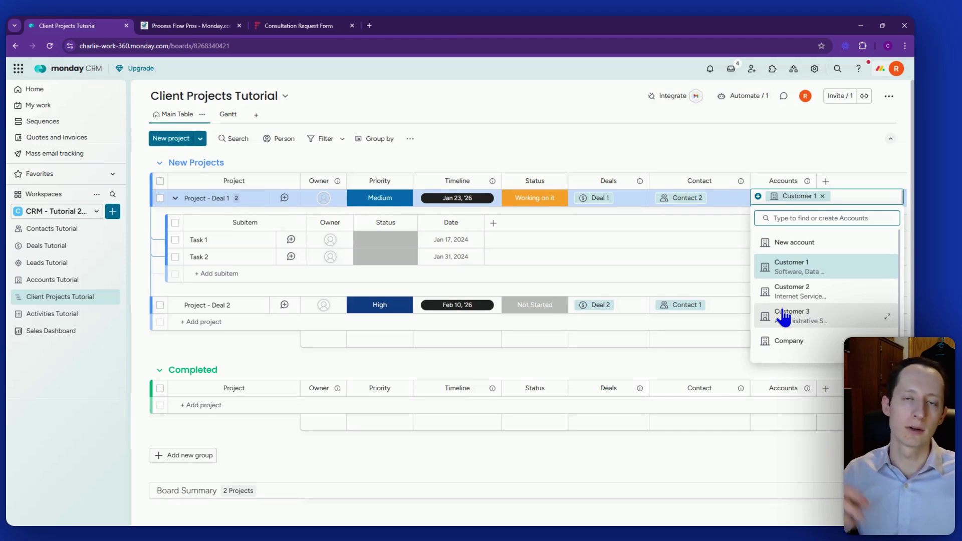
left_click(671, 142)
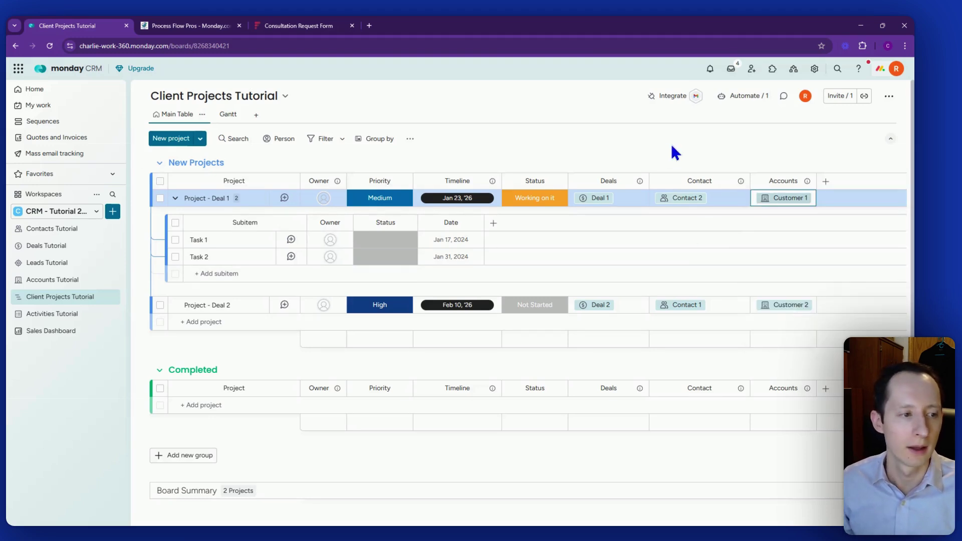
left_click(228, 115)
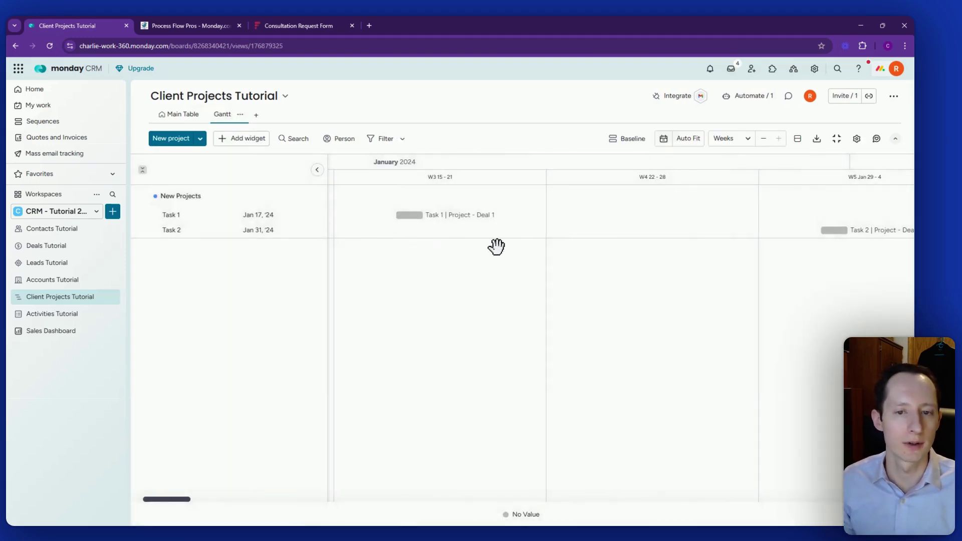
left_click(175, 115)
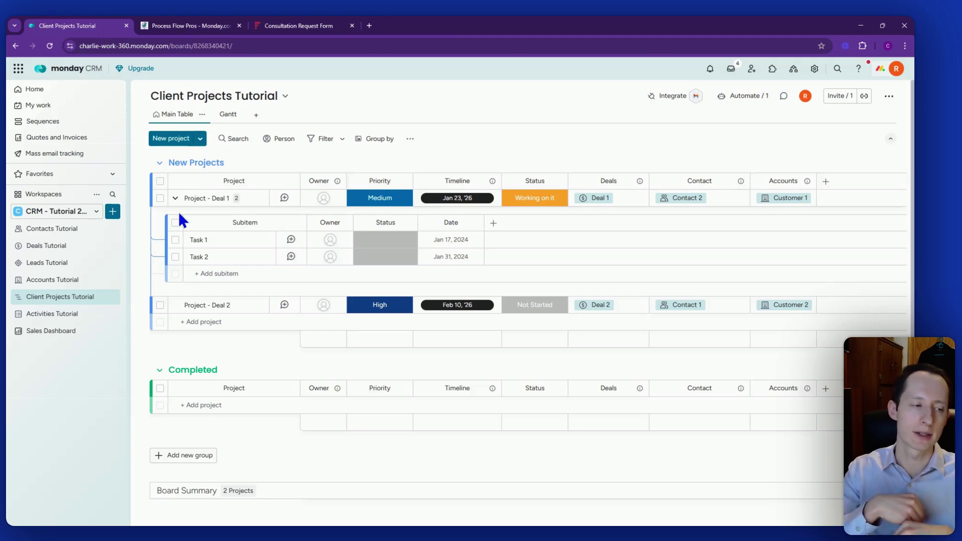
left_click(71, 212)
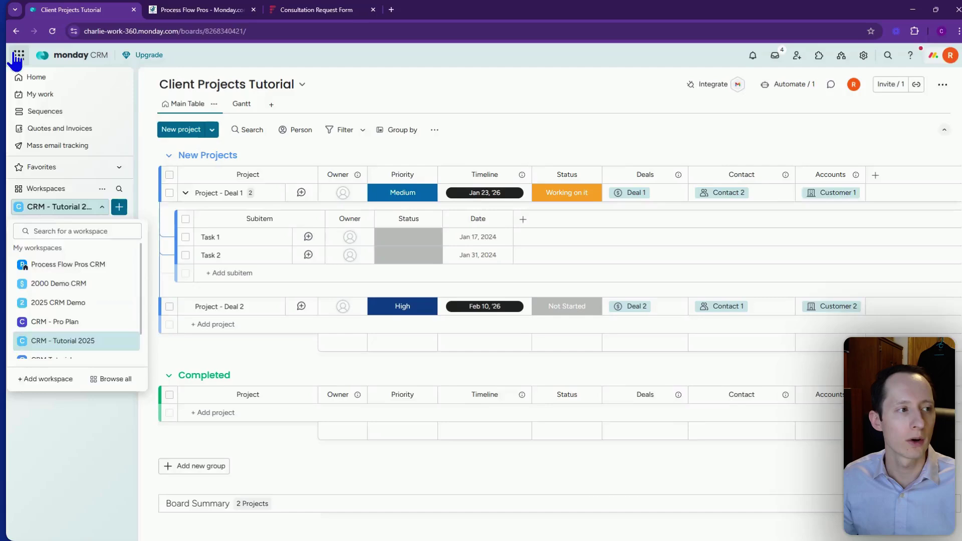
left_click(19, 52)
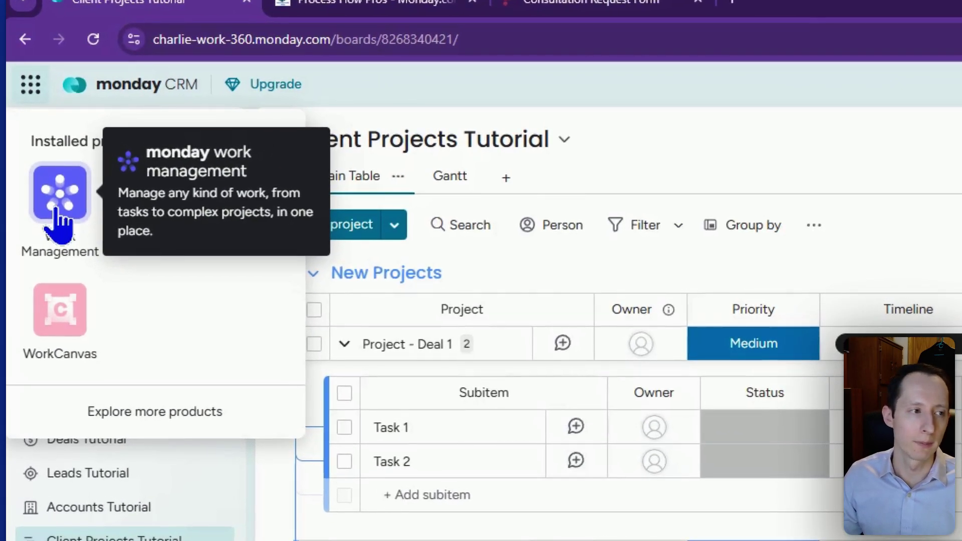
left_click(924, 240)
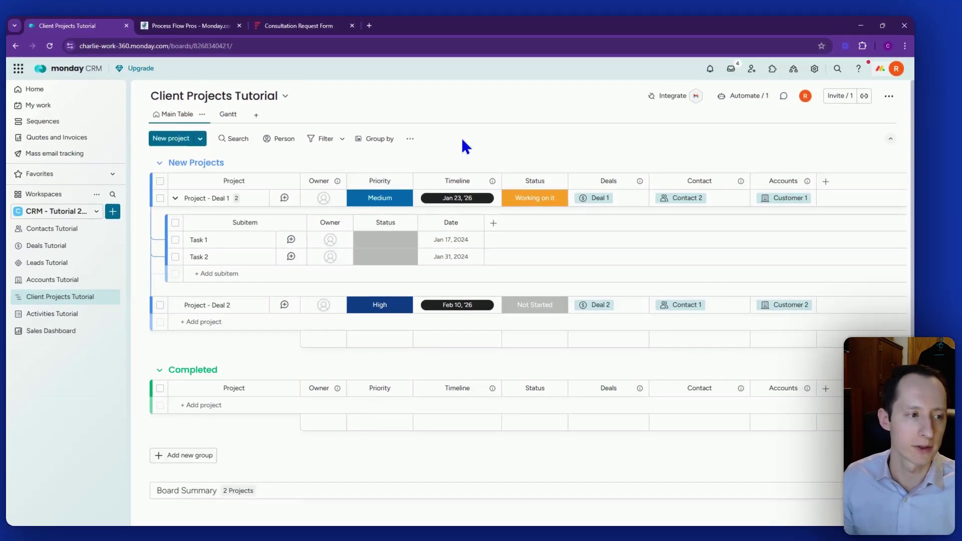
left_click(825, 183)
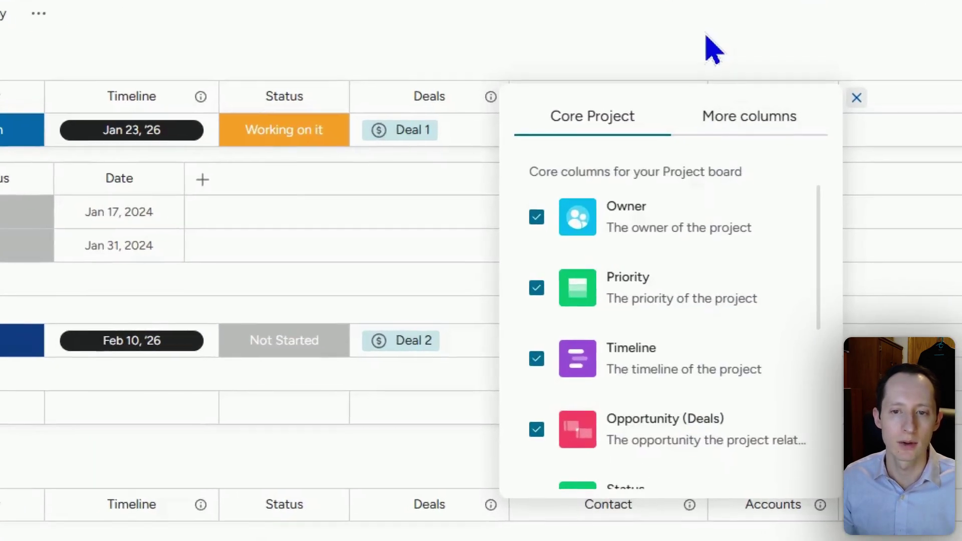
left_click(752, 156)
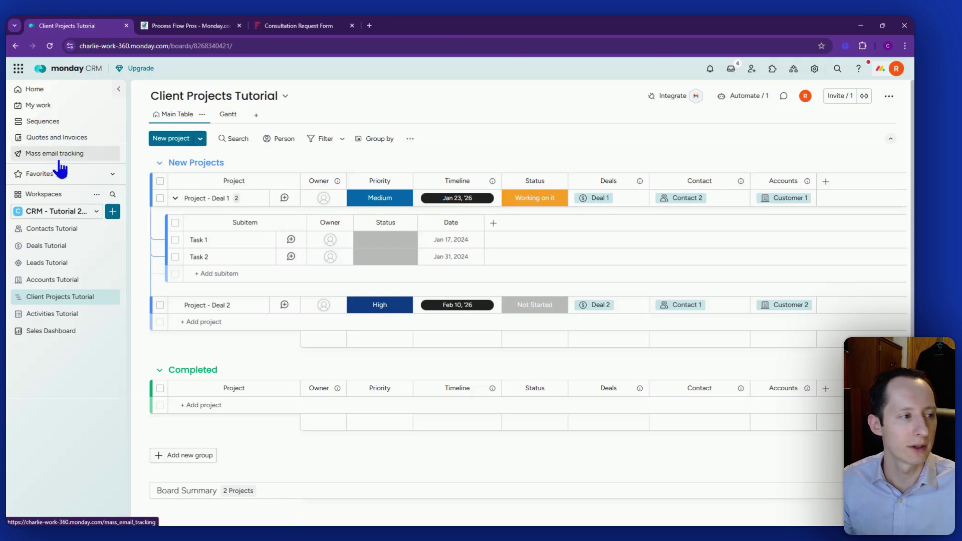
Step: On the Contacts Tutorial board, select all 11 contacts and start a mass email to them
left_click(69, 231)
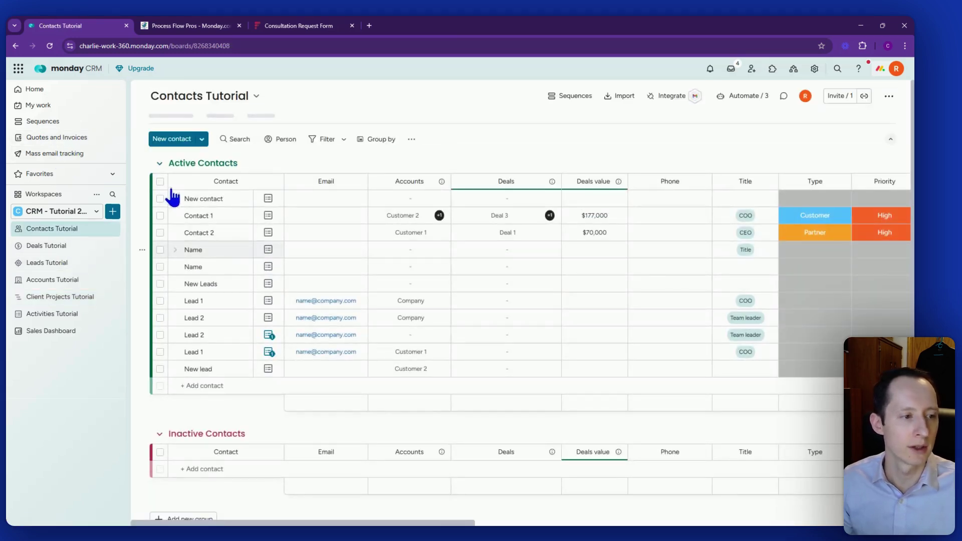
left_click(160, 182)
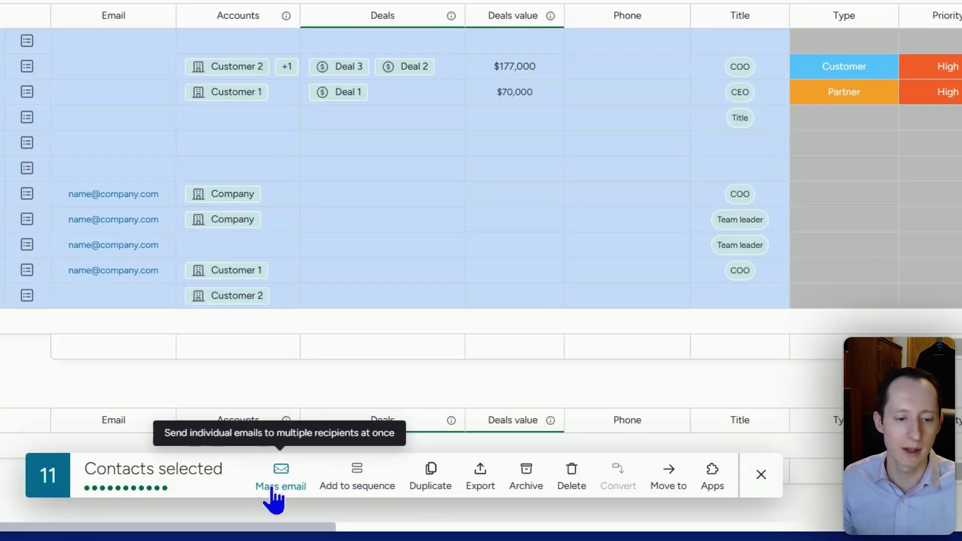
left_click(437, 489)
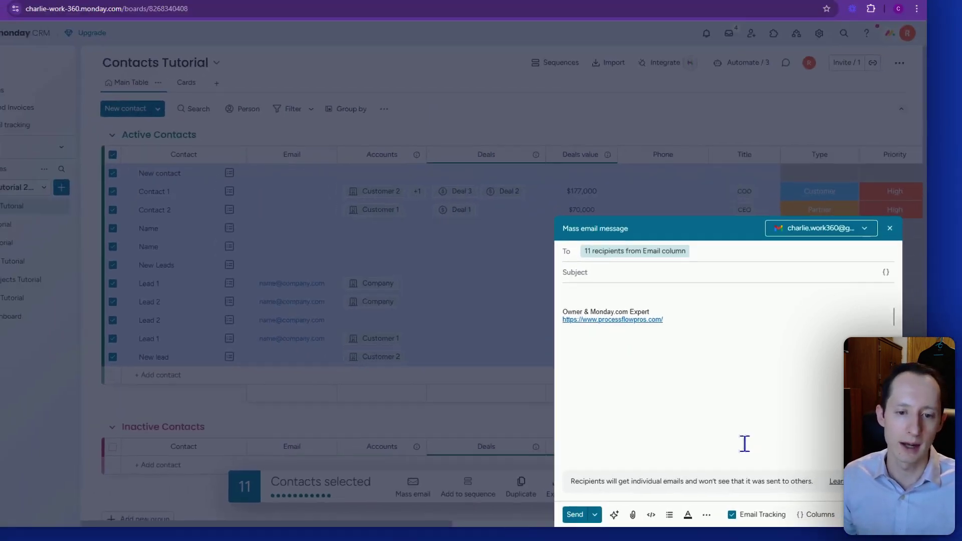
Step: Insert the Item Name field into the email, discard the draft, and deselect all contacts
left_click(817, 515)
left_click(697, 436)
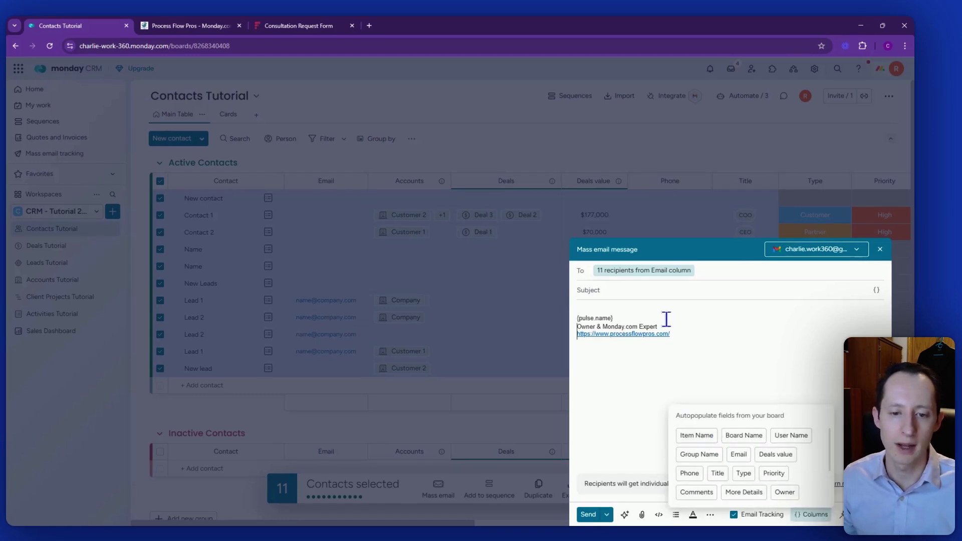
left_click(879, 249)
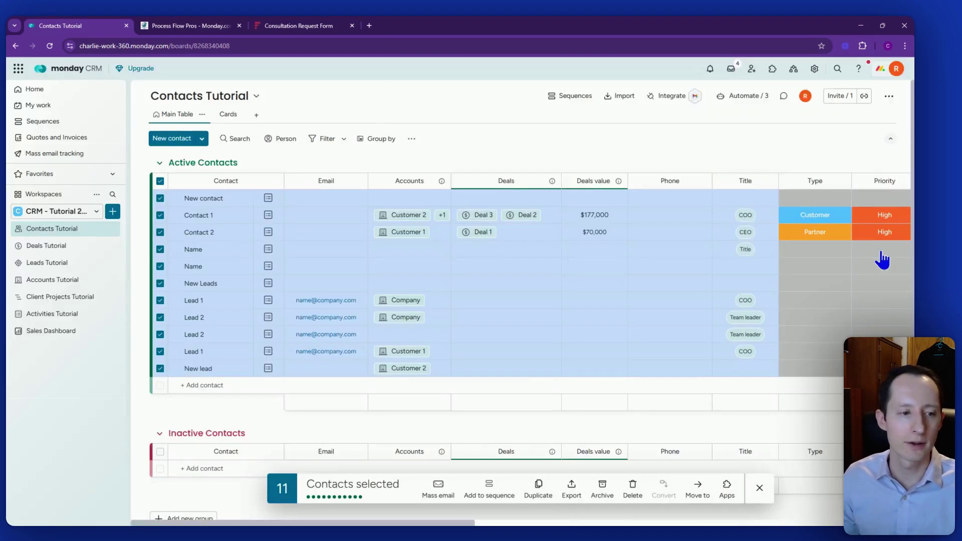
left_click(160, 181)
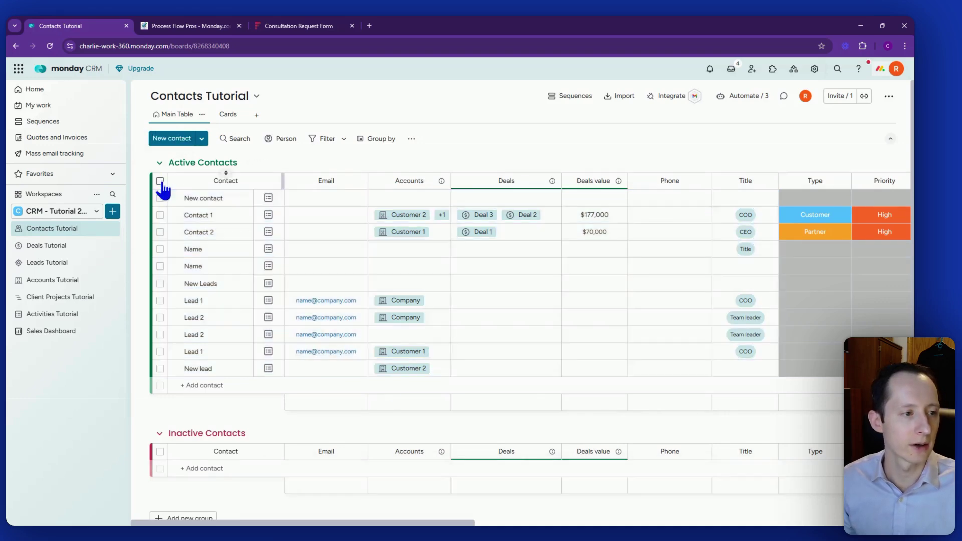
Step: Resume the unsaved Test Sequence and add a call task step on Day 4
left_click(61, 123)
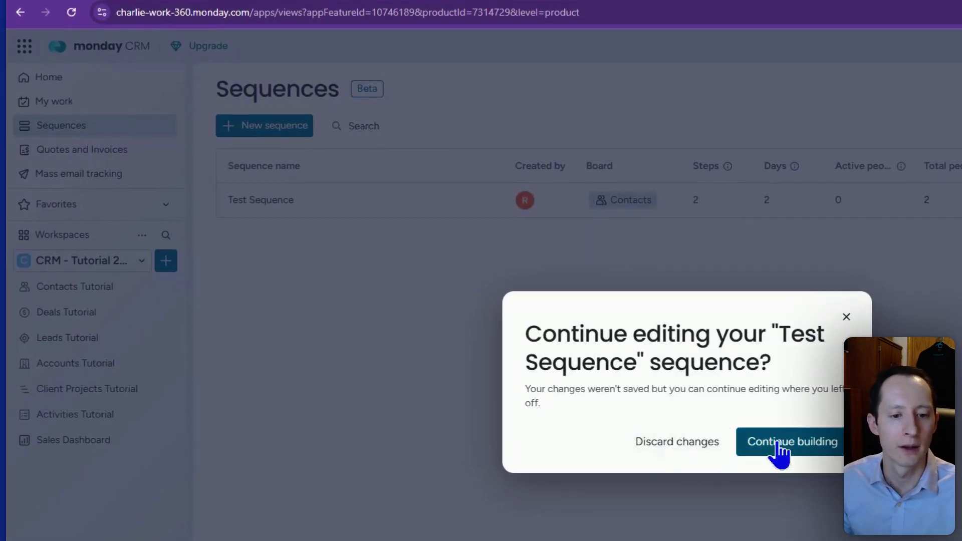
left_click(781, 443)
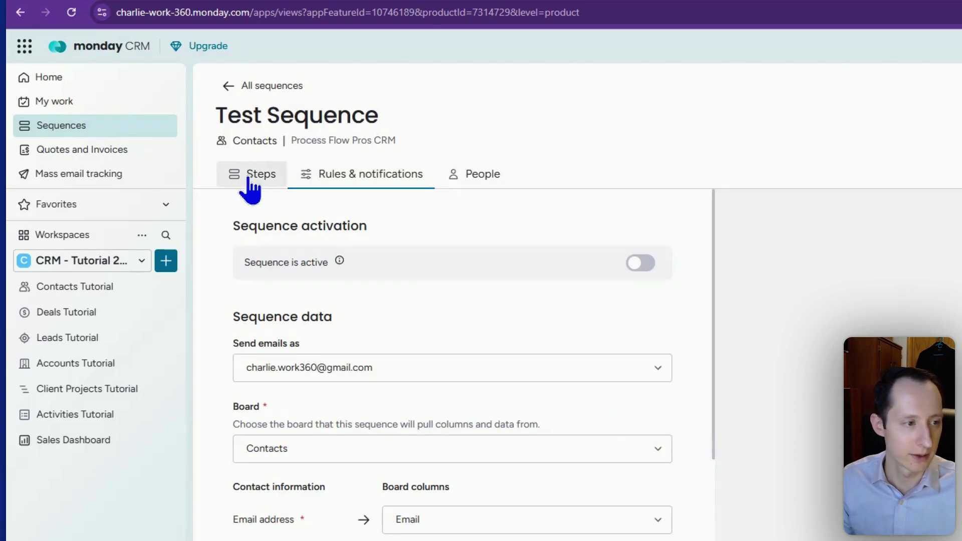
left_click(275, 186)
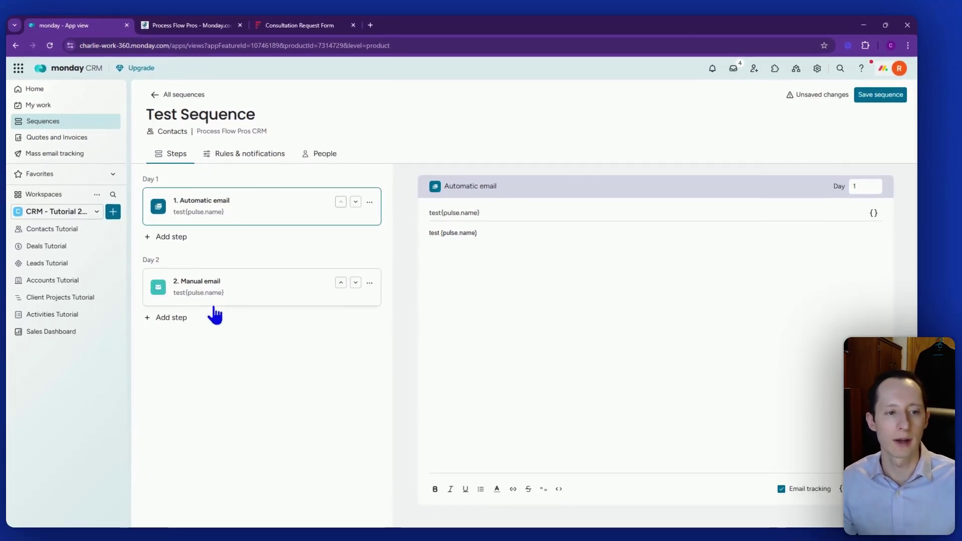
left_click(183, 319)
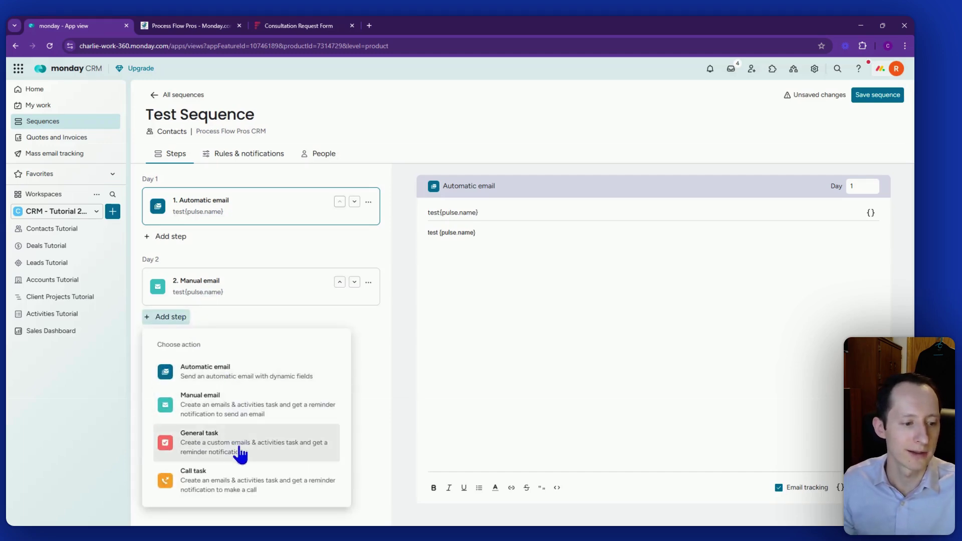
left_click(243, 481)
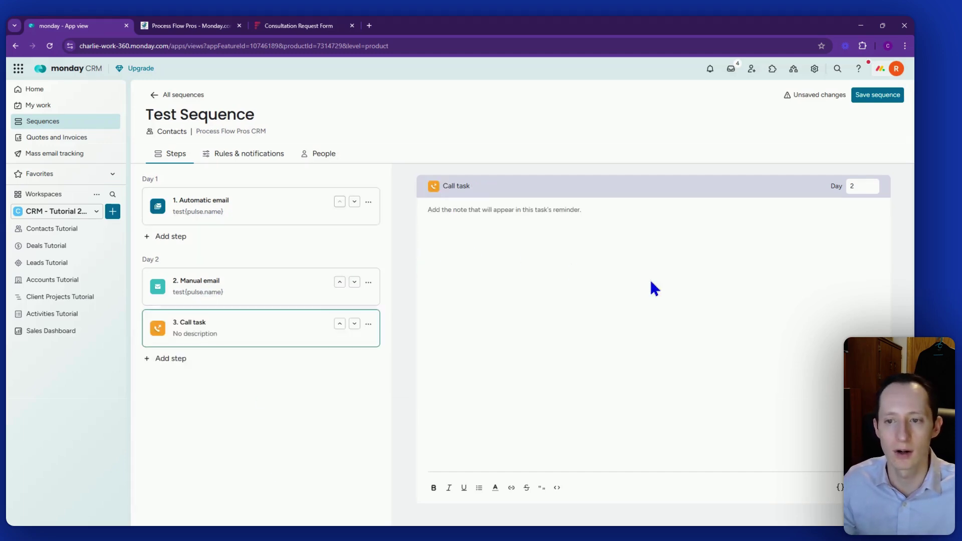
left_click(865, 186)
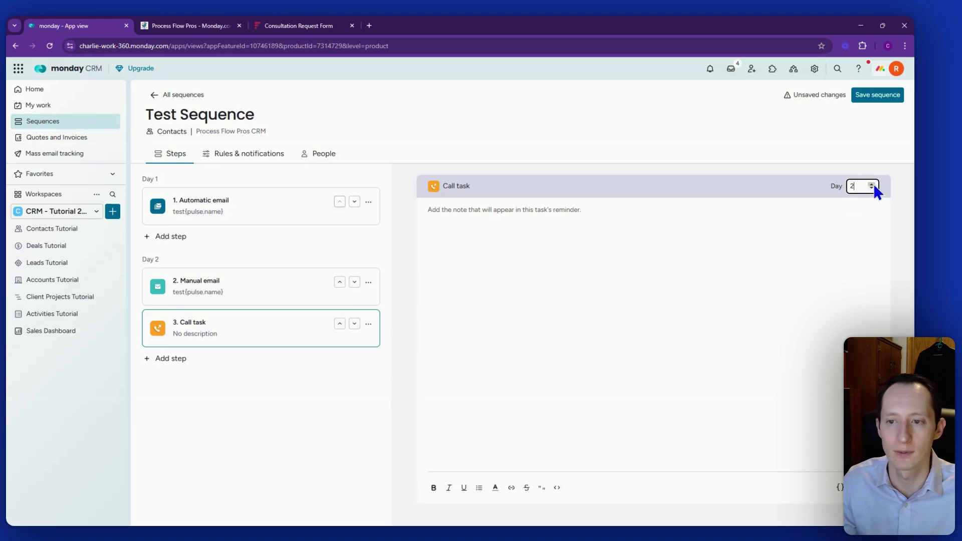
left_click(873, 183)
left_click(874, 184)
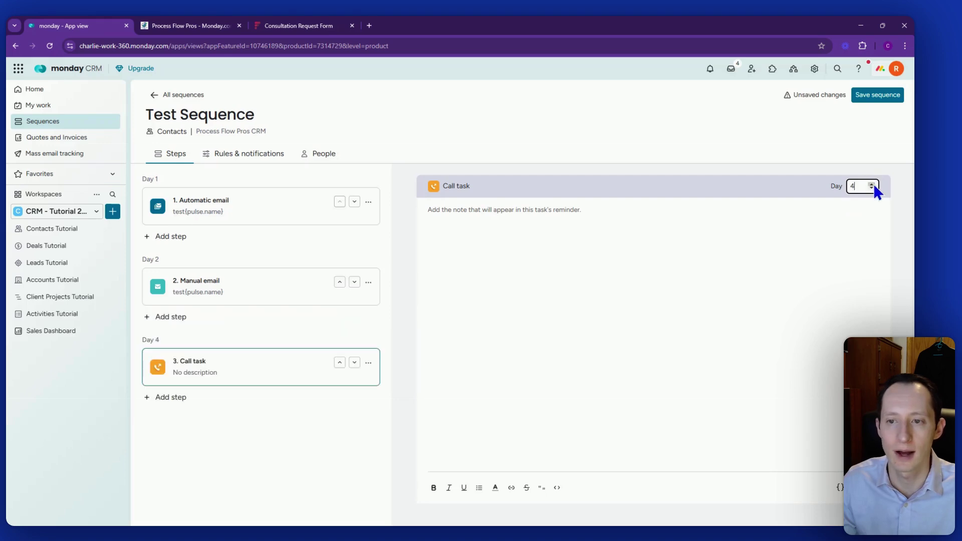
Step: Review the Test Sequence's Rules & notifications settings
left_click(242, 156)
scroll(322, 278, "down", 5)
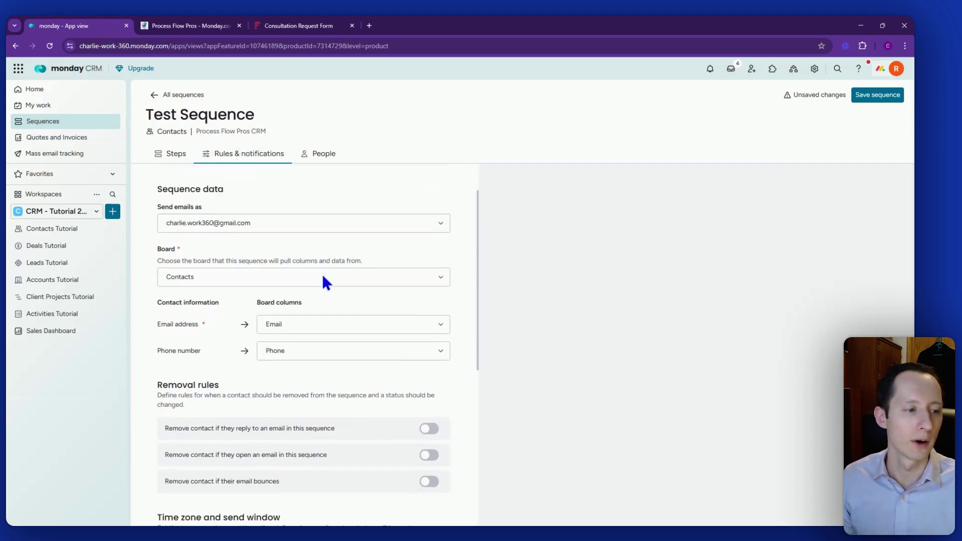
scroll(322, 279, "down", 2)
scroll(322, 276, "up", 4)
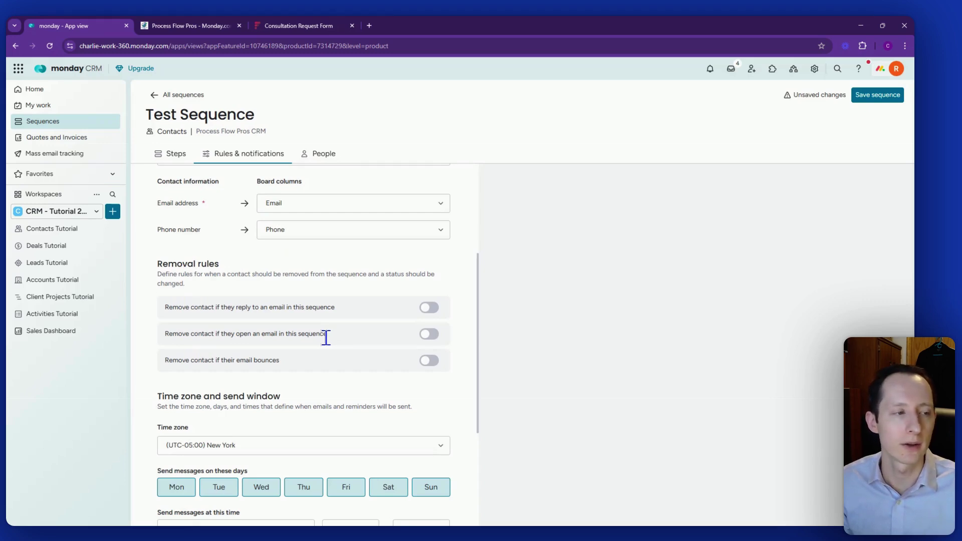
Step: Create quote CF-6-2024 from the Test template on Quotes & Invoices, then close the quote form
left_click(76, 140)
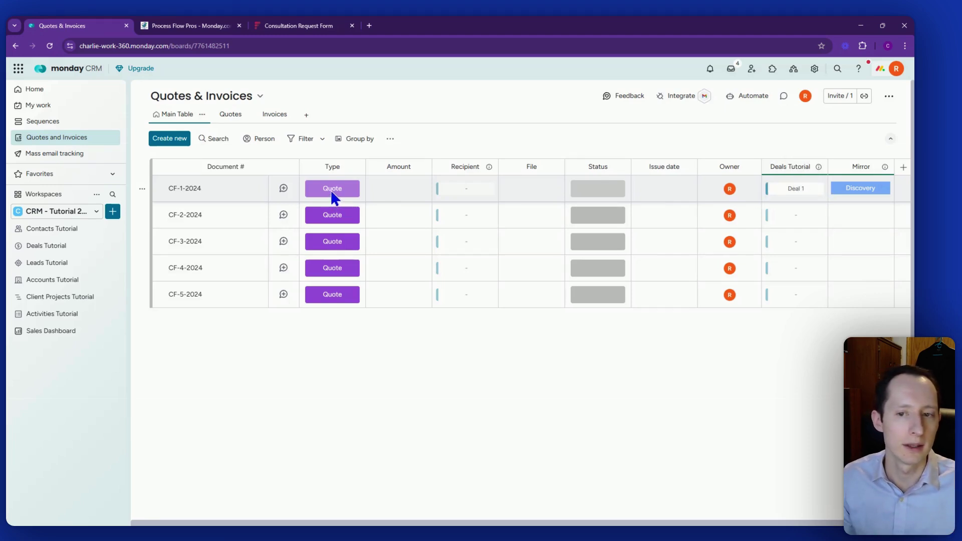
left_click(170, 146)
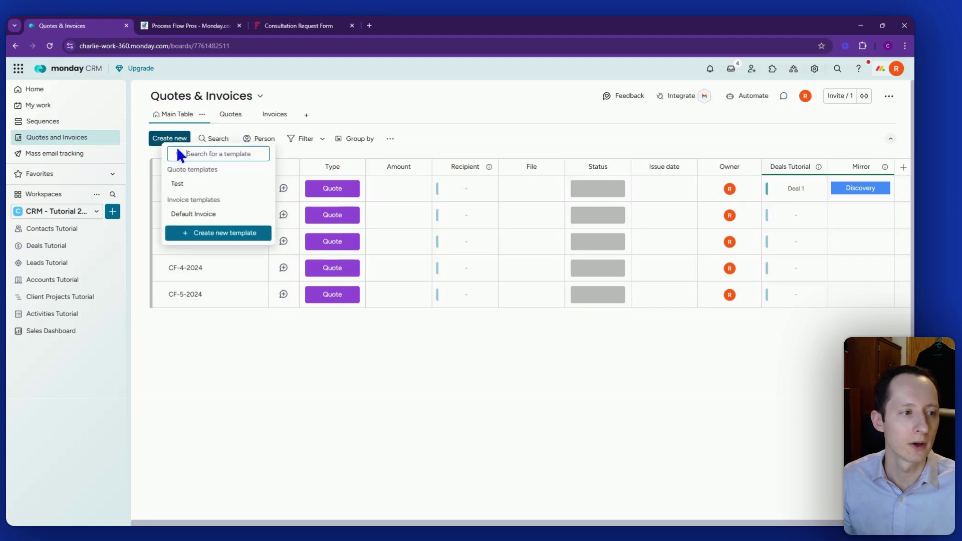
left_click(200, 186)
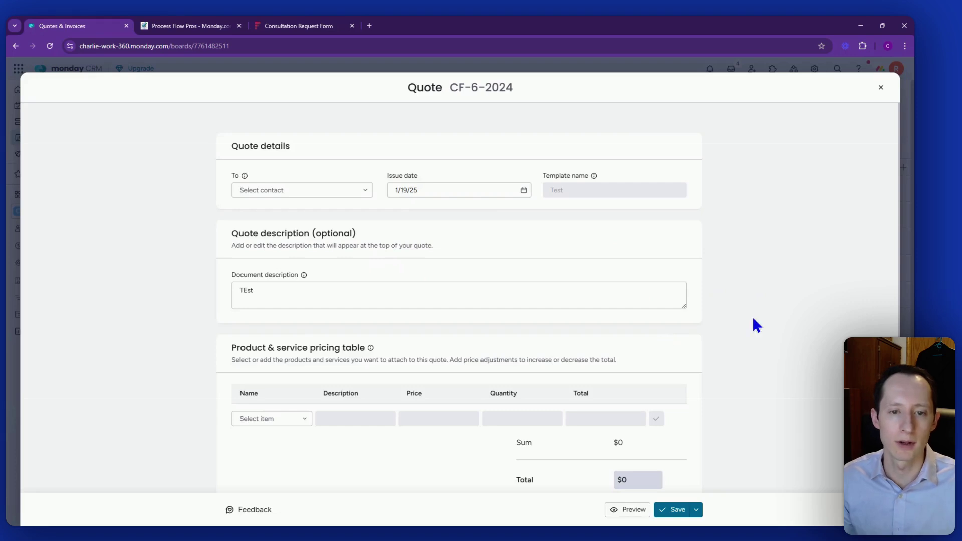
scroll(729, 370, "down", 3)
scroll(719, 390, "up", 3)
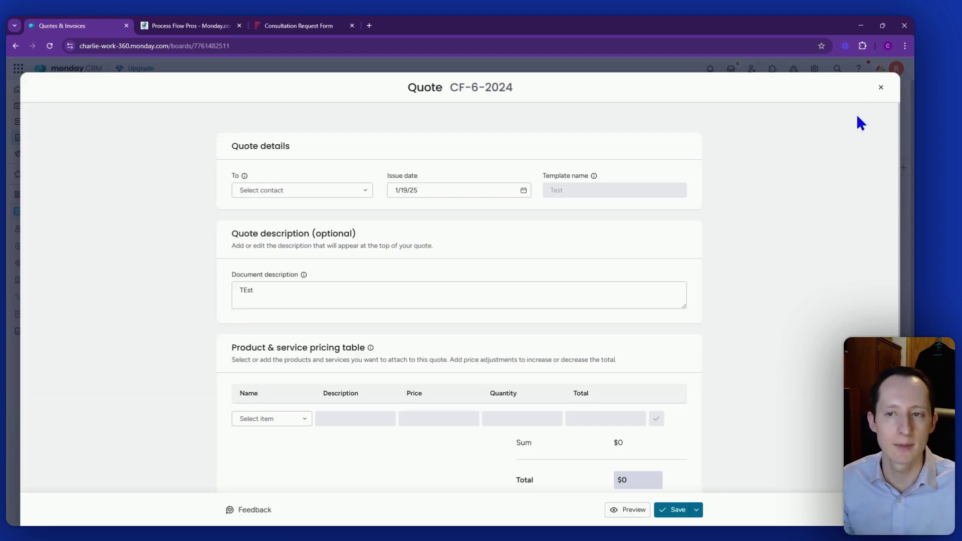
left_click(881, 88)
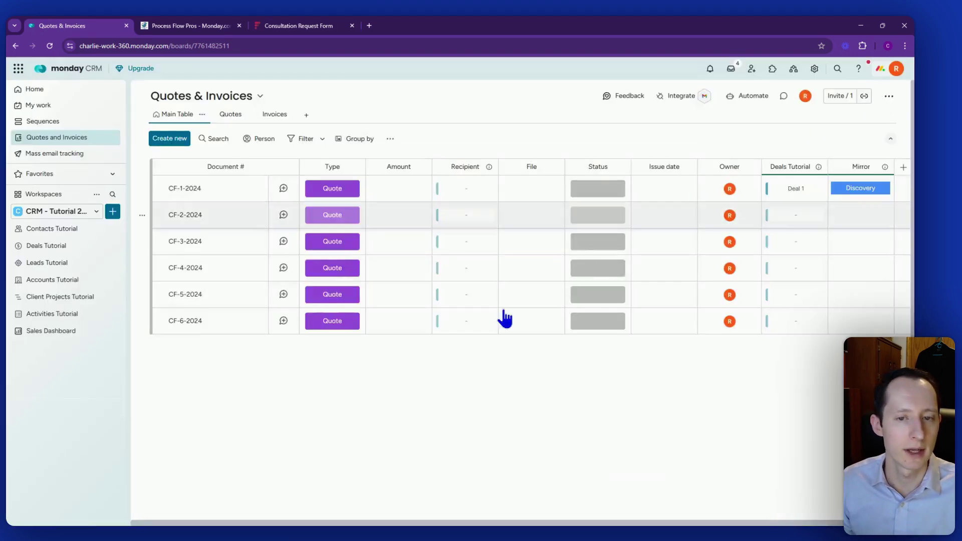